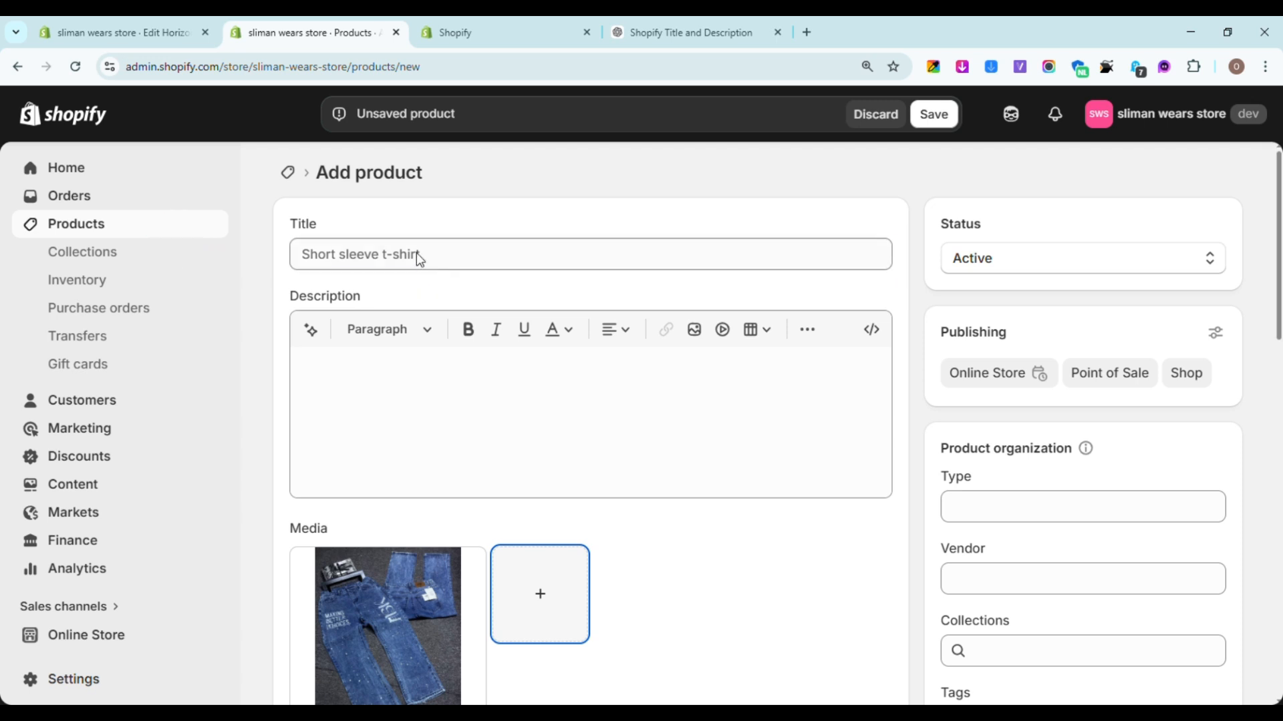
Step: Title the new product "Men’s Premium Printed Denim Baggy Jeans"
click(418, 255)
text(Men’s Premium Printed Denim Jeans – Slim Fit Blue Wash)
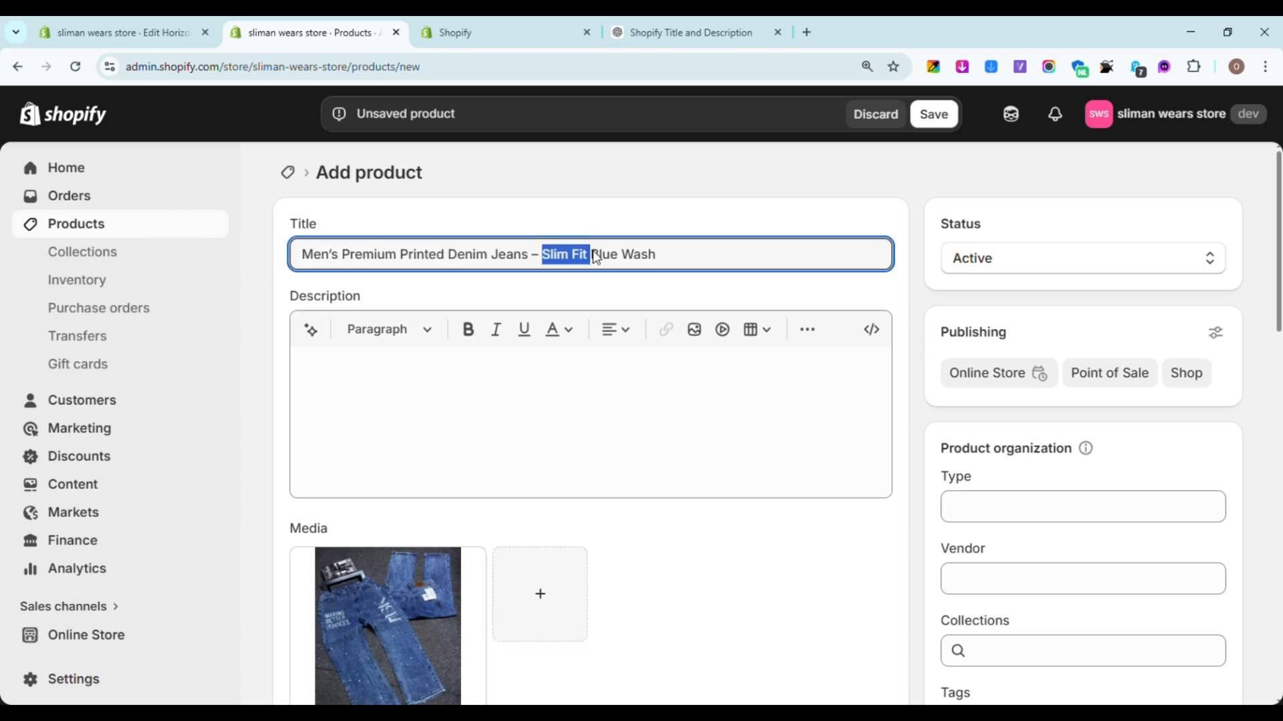
text(baggt)
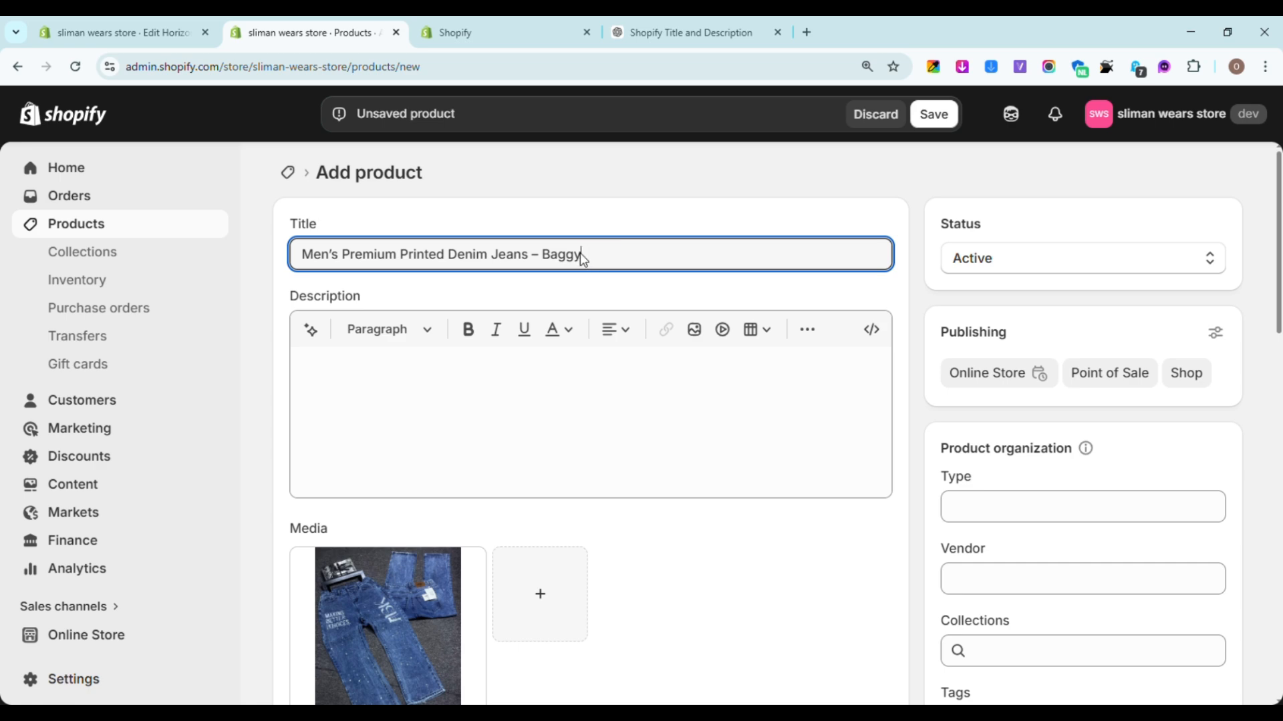
Step: Fill in the product description with the prepared text beginning "Upgrade your everyday style with these premium slim-fit denim jeans" and check it through
text(Upgrade your everyday style with these premium slim-fit denim jeans designed for comfort, durability, and standout appeal. Crafted from high-quality denim, these jeans feature a modern blue wash with unique paint splatter detailing and bold printed graphics that give you a confident streetwear edge. The tailored slim fit enhances your silhouette while maintaining flexibility for all-day wear. Whether you’re heading out casually or styling up for an outing, these jeans deliver the perfect balance of fashion and function. Key Features: Premium quality denim fabric Slim fit design for a modern look Unique printed graphics and paint splatter details Durable stitching for long-lasting wear Comfortable and breathable material Classic 5-pocket styling Style Tip: Pair with a plain white tee and sneakers for a clean streetwear vibe, or elevate it with a hoodie and jacket for a bold statement look. Available Sizes: S, M, L, XL (Adjust based on your stock) Care Instructions: Machine wash cold, do not bleach, turn inside out before washing to preserve print quality.)
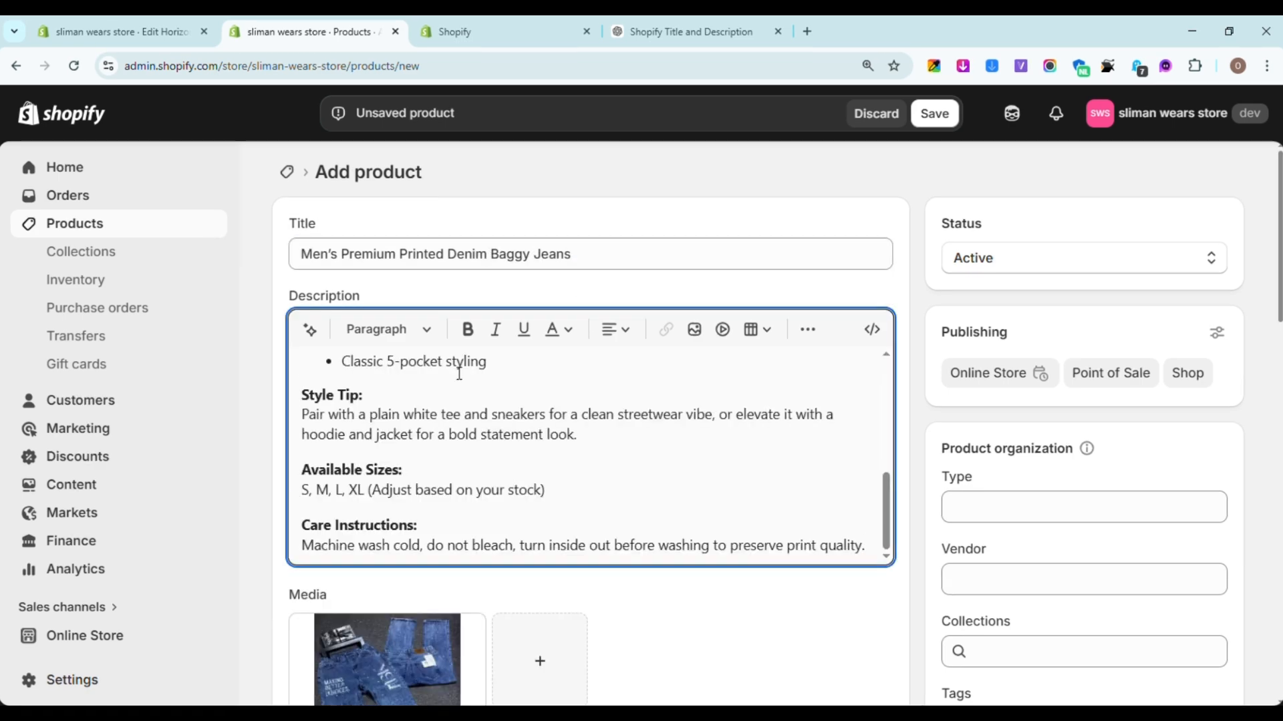
scroll(455, 414, up, 5)
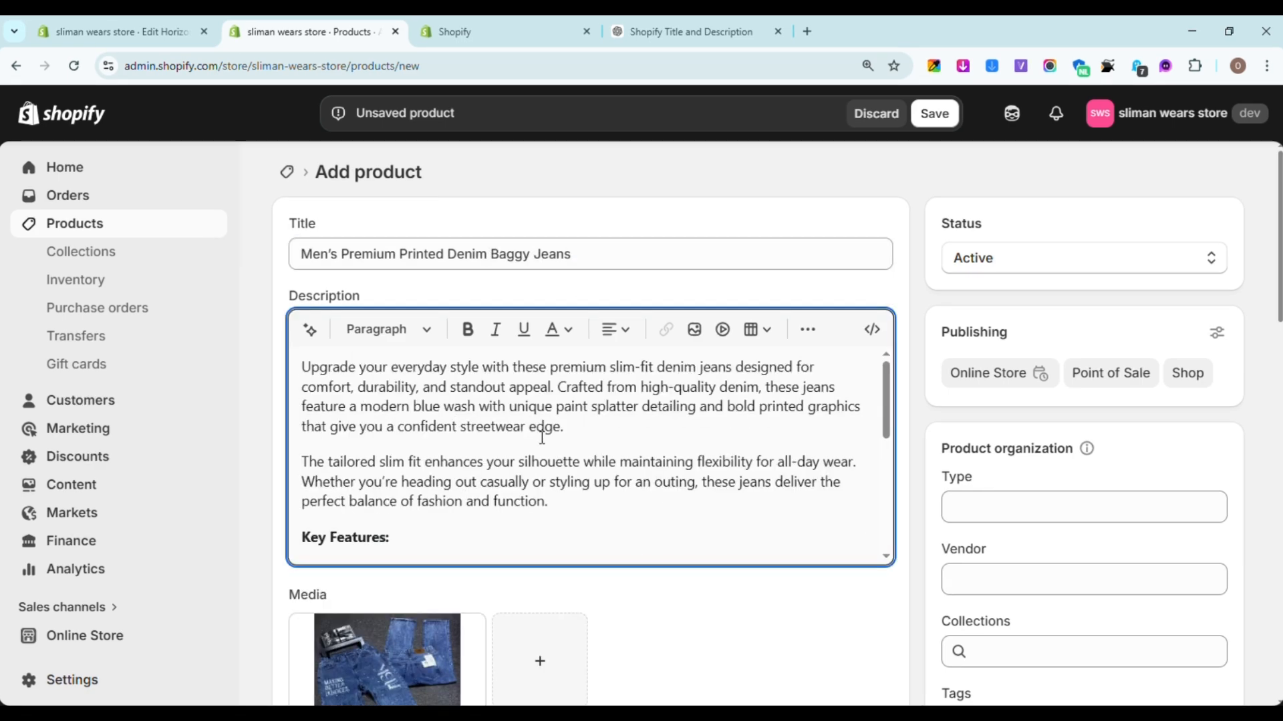
scroll(627, 493, down, 4)
scroll(628, 495, up, 5)
scroll(630, 493, down, 9)
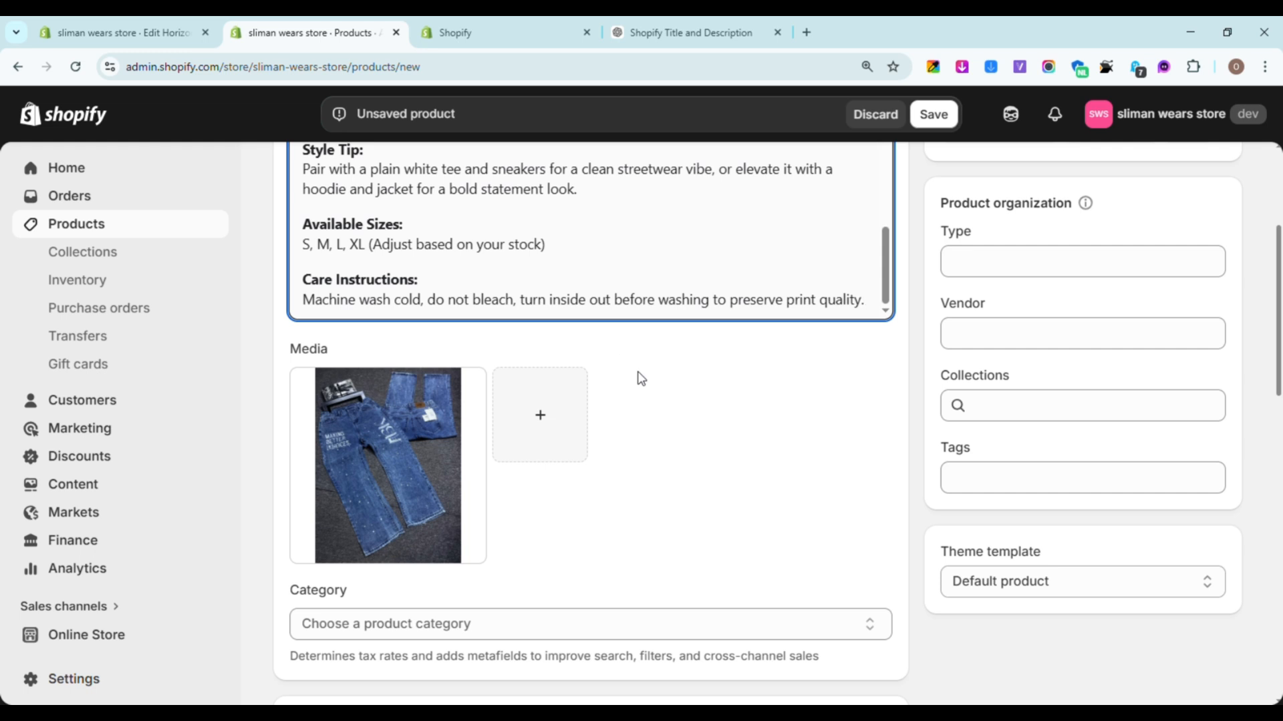
scroll(665, 472, down, 3)
scroll(664, 467, up, 6)
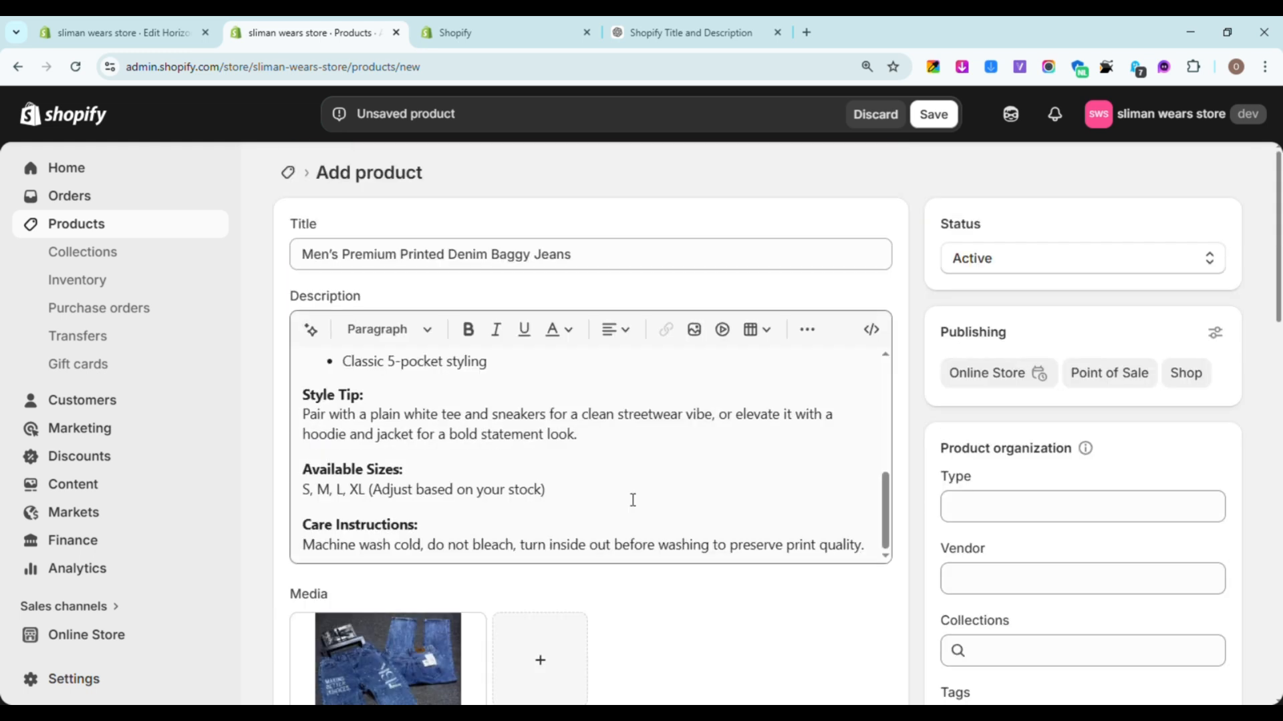
Step: Set the product category to Jeans in Pants and the price to $25,000
scroll(580, 532, down, 7)
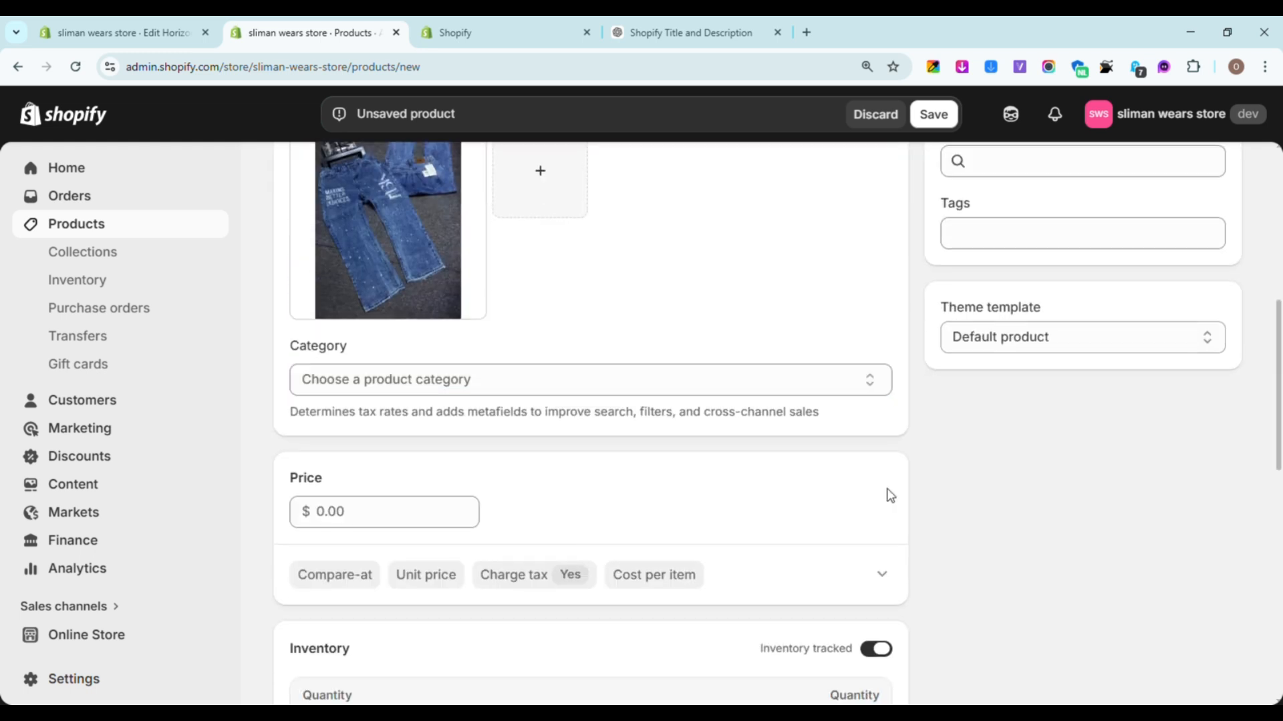
click(840, 379)
text(Jeans)
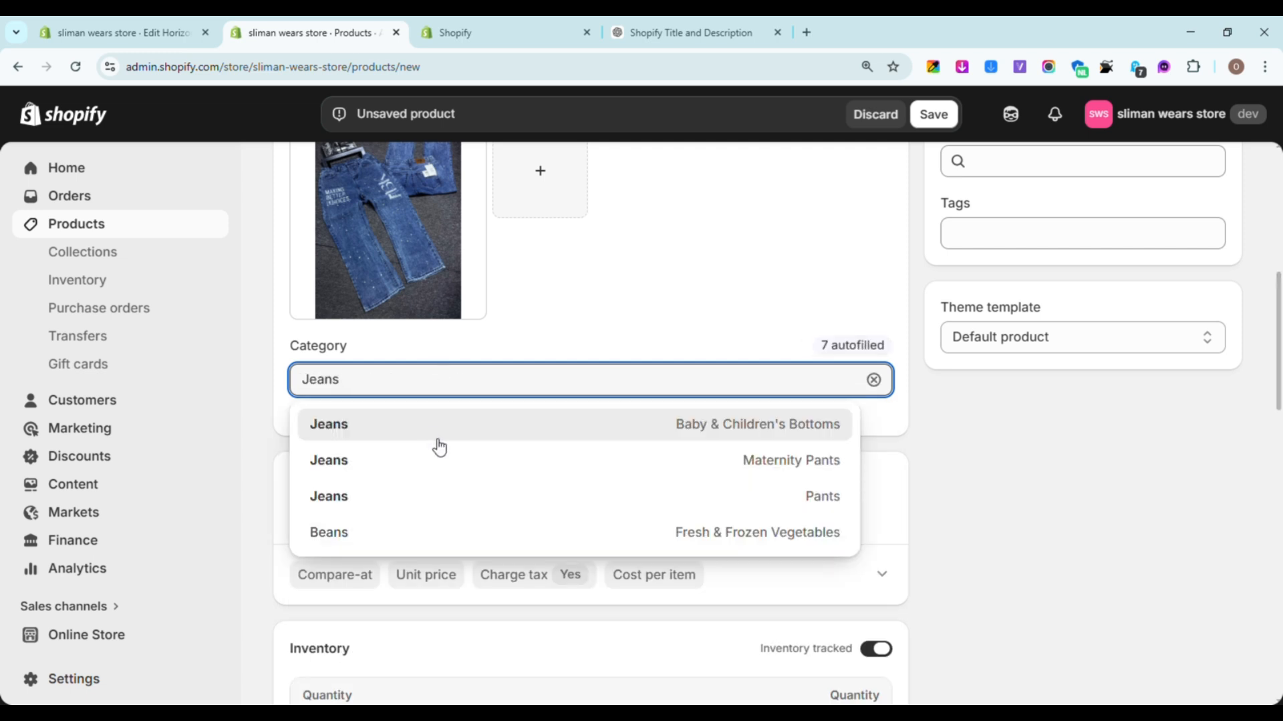
click(474, 512)
click(436, 521)
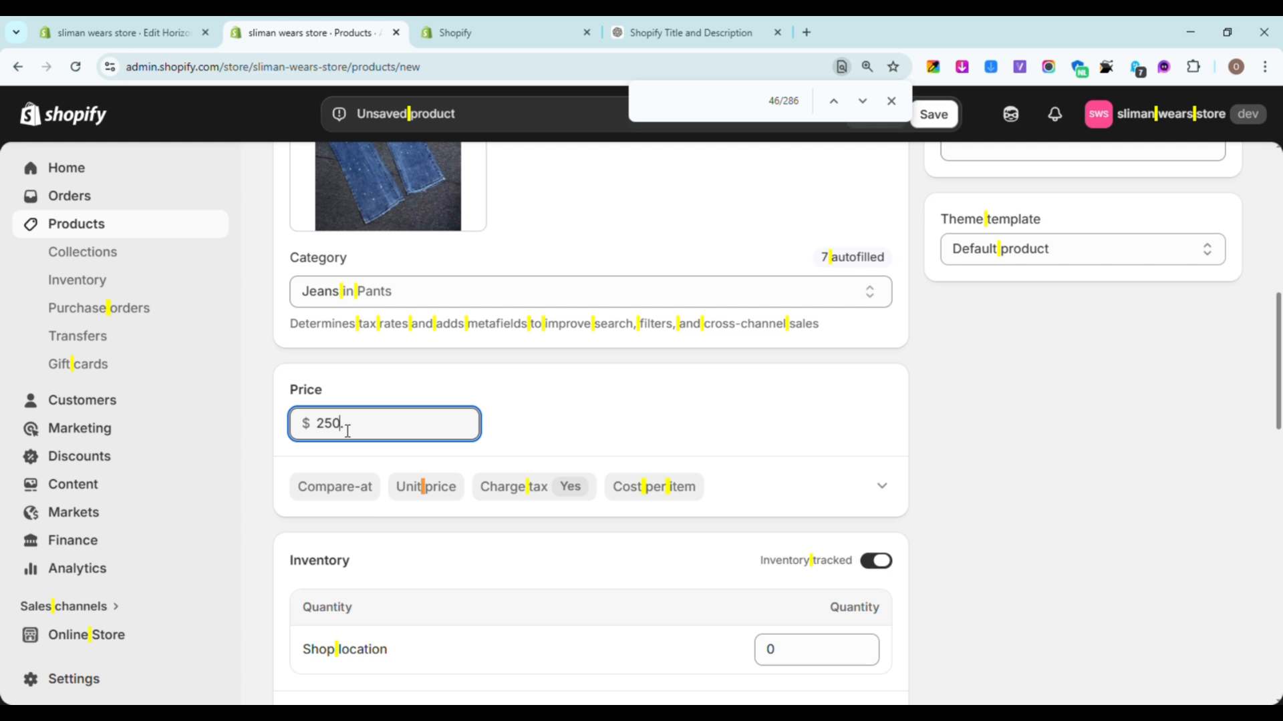
text(000)
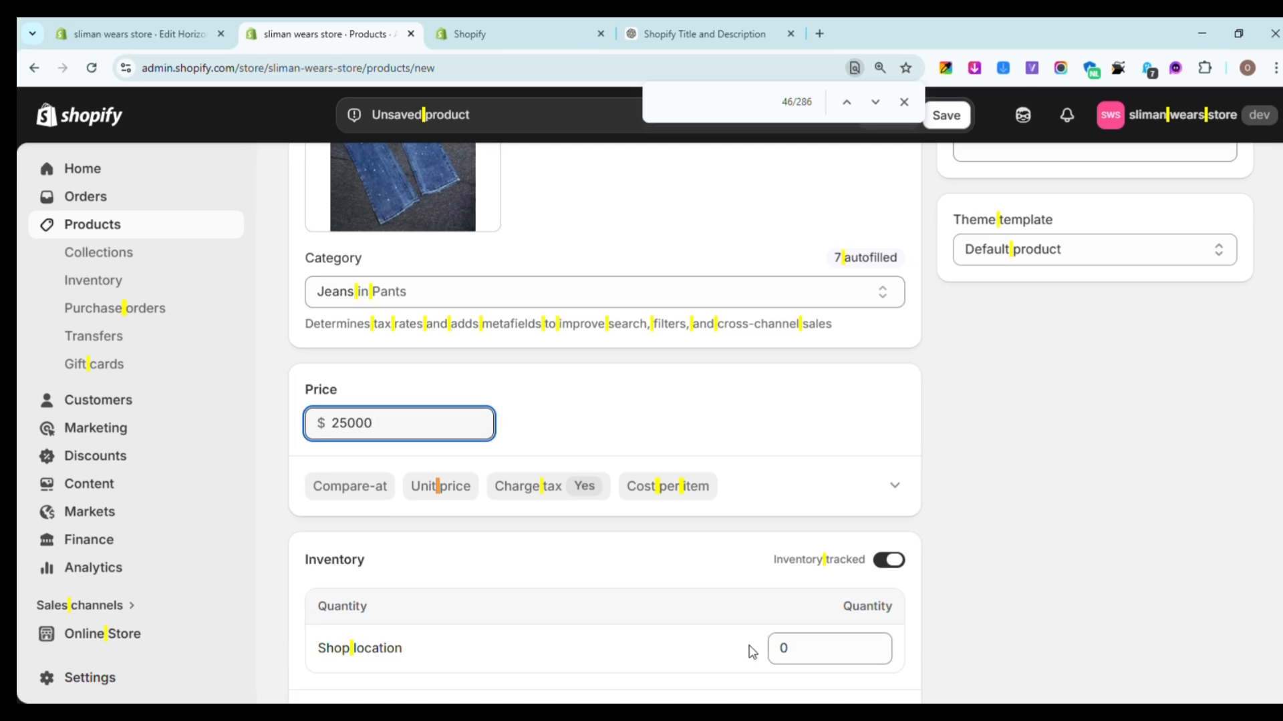
Step: Set the shop location's inventory quantity to 1 and save the baggy jeans product
click(812, 660)
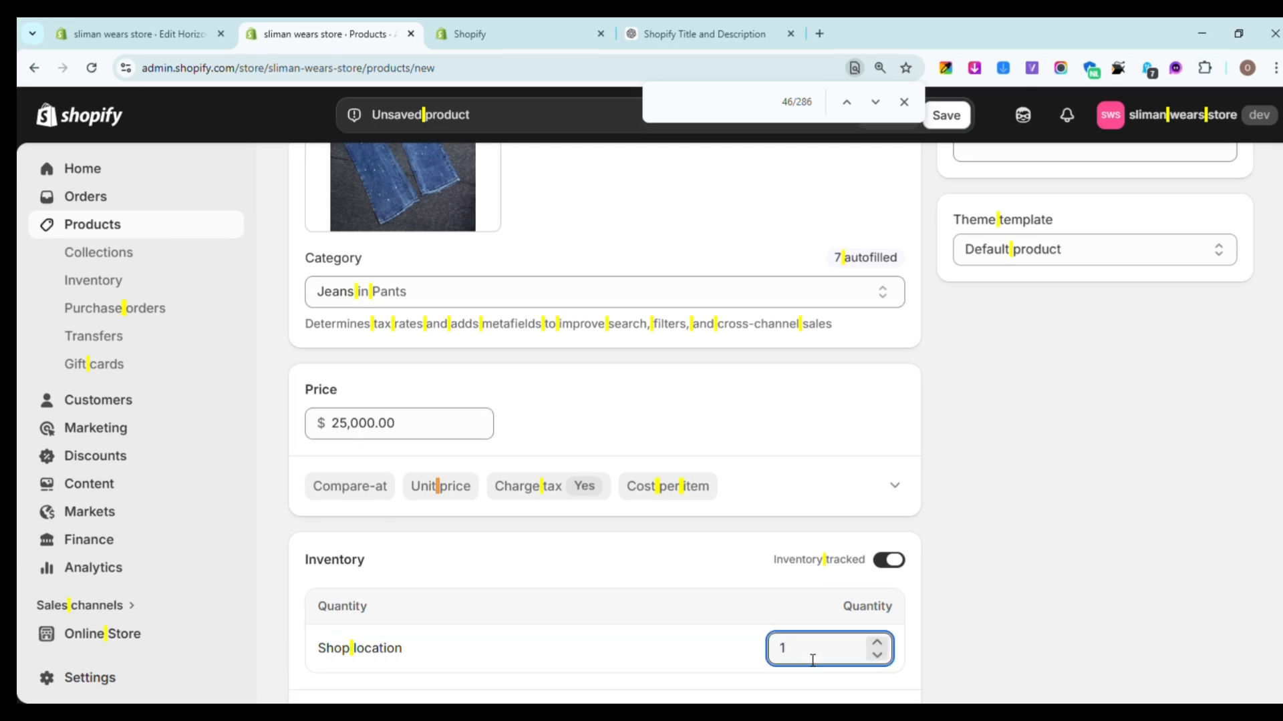
scroll(673, 596, down, 7)
scroll(690, 540, up, 1)
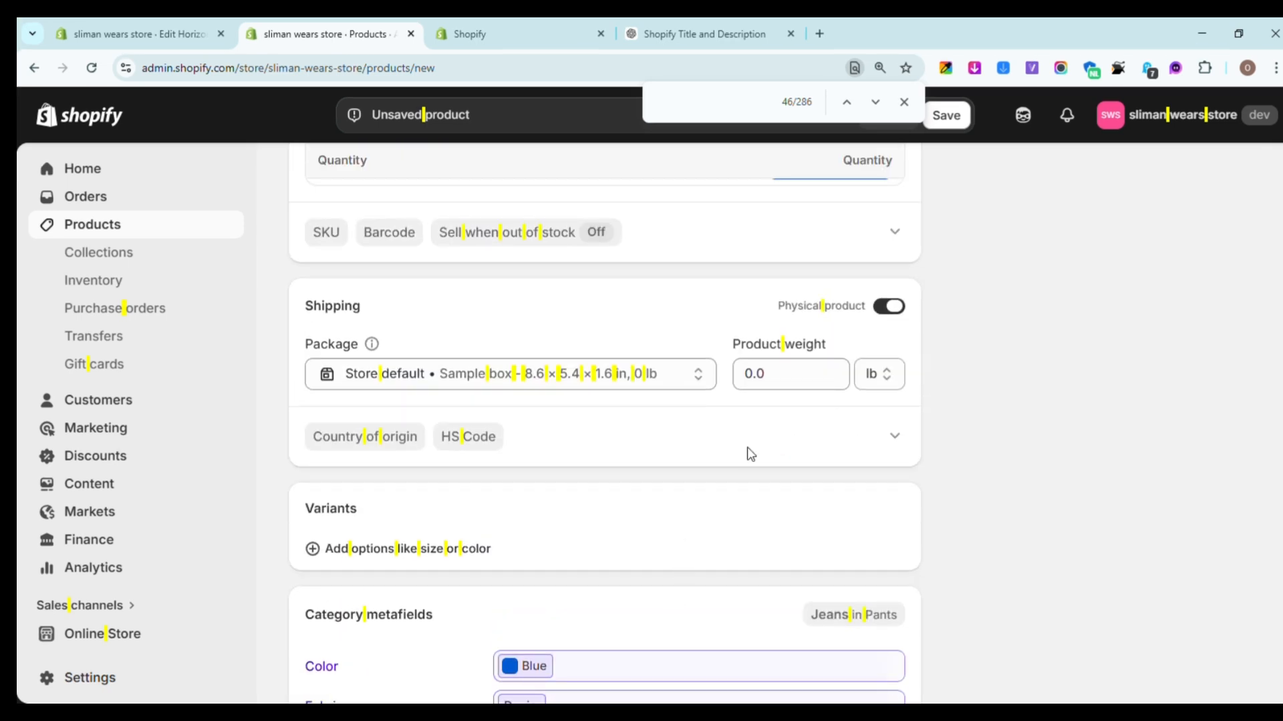
scroll(750, 454, down, 8)
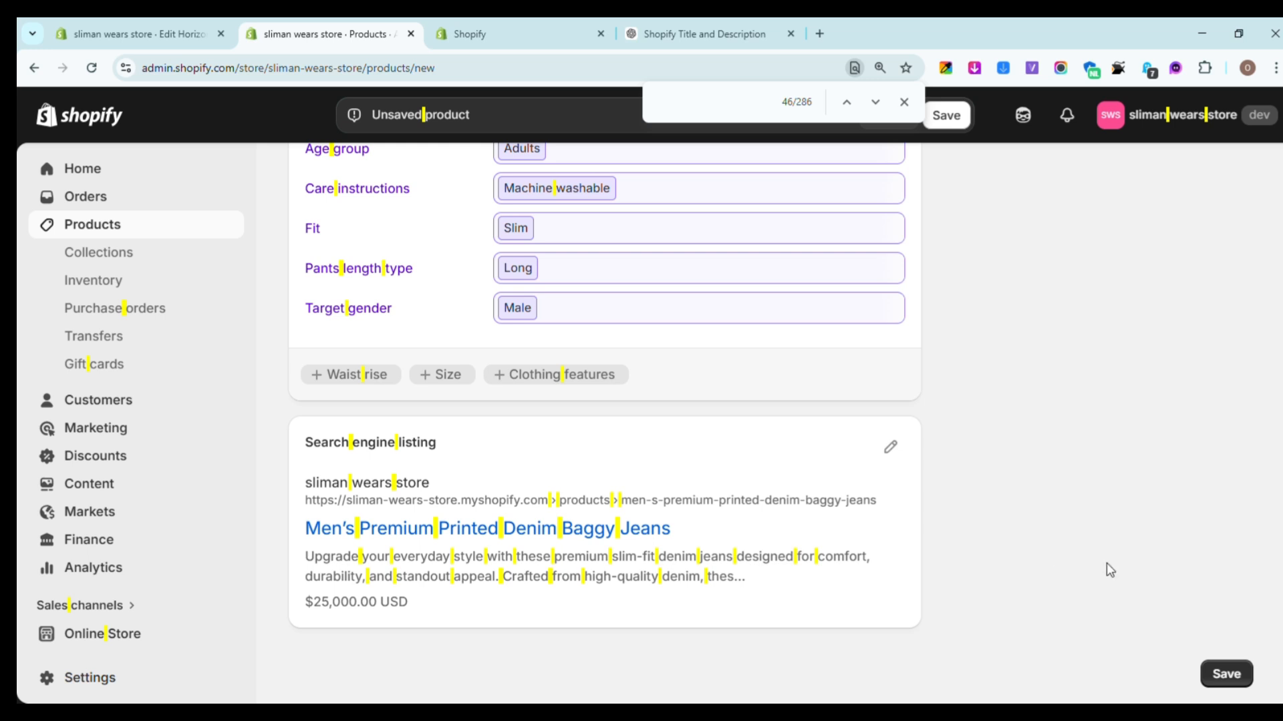
click(1222, 676)
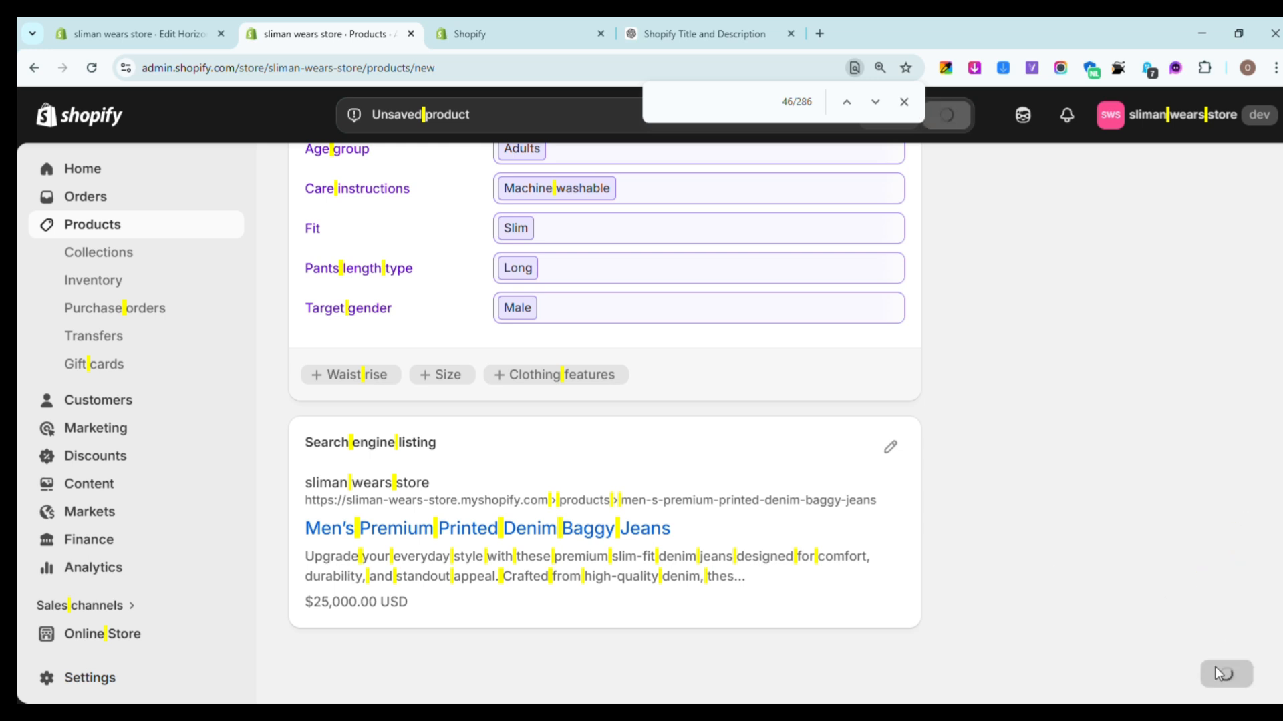
click(903, 104)
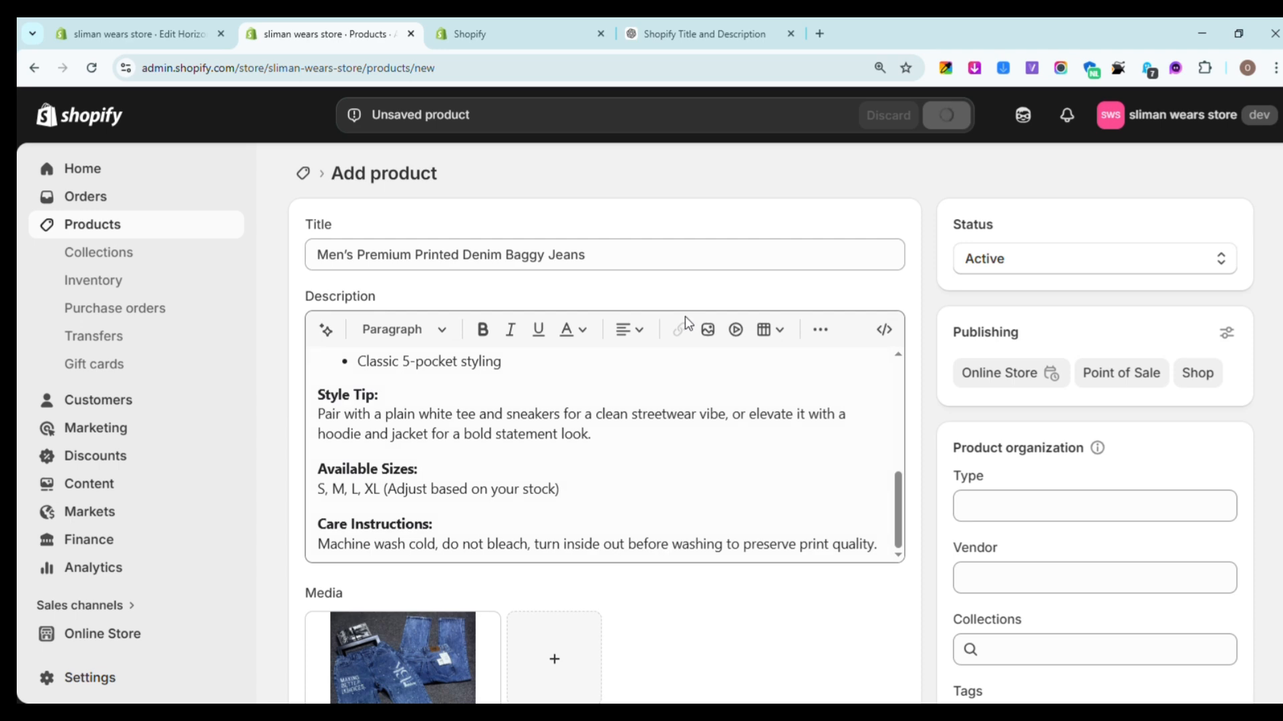
scroll(684, 320, down, 5)
scroll(684, 320, up, 5)
scroll(493, 309, down, 5)
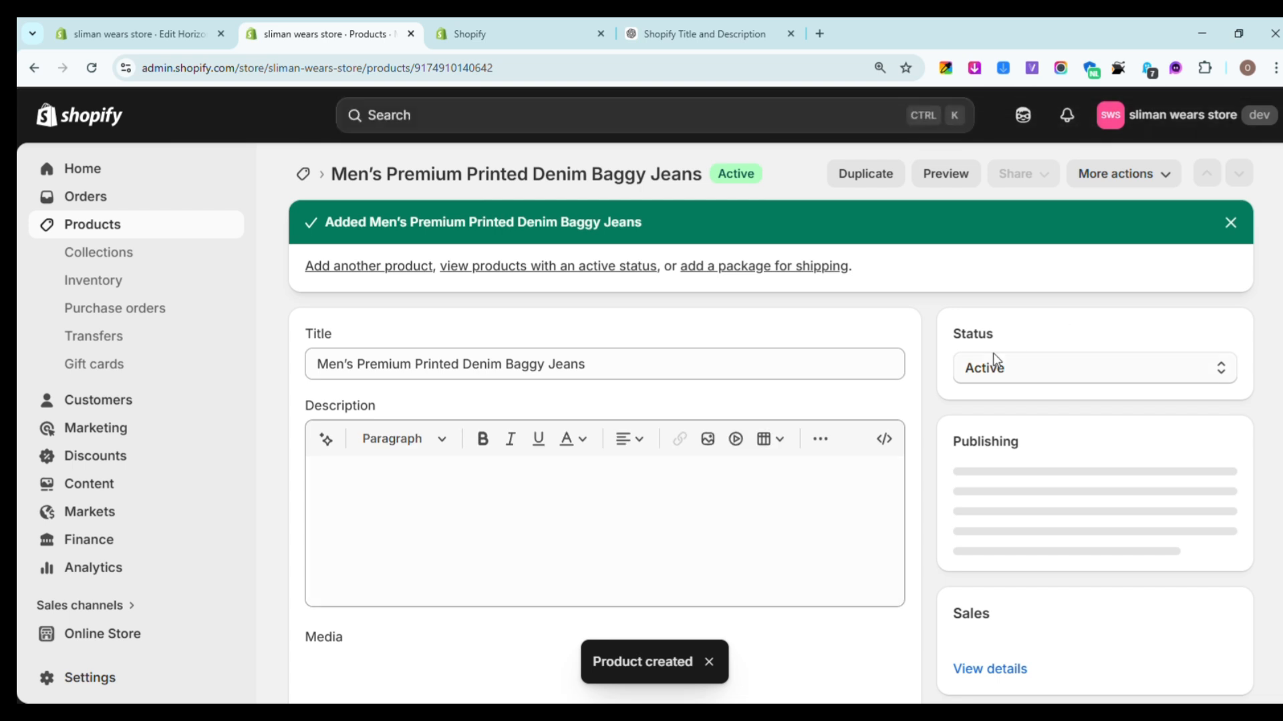
scroll(1080, 482, down, 10)
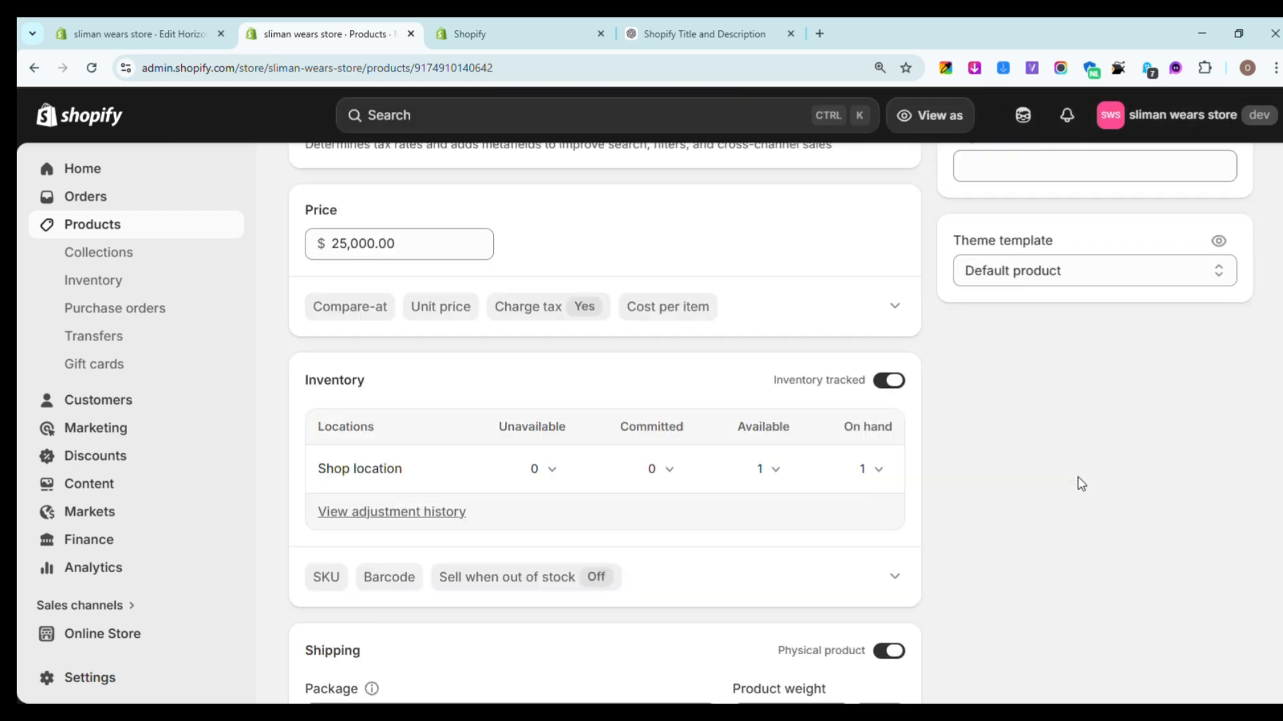
scroll(1079, 378, up, 10)
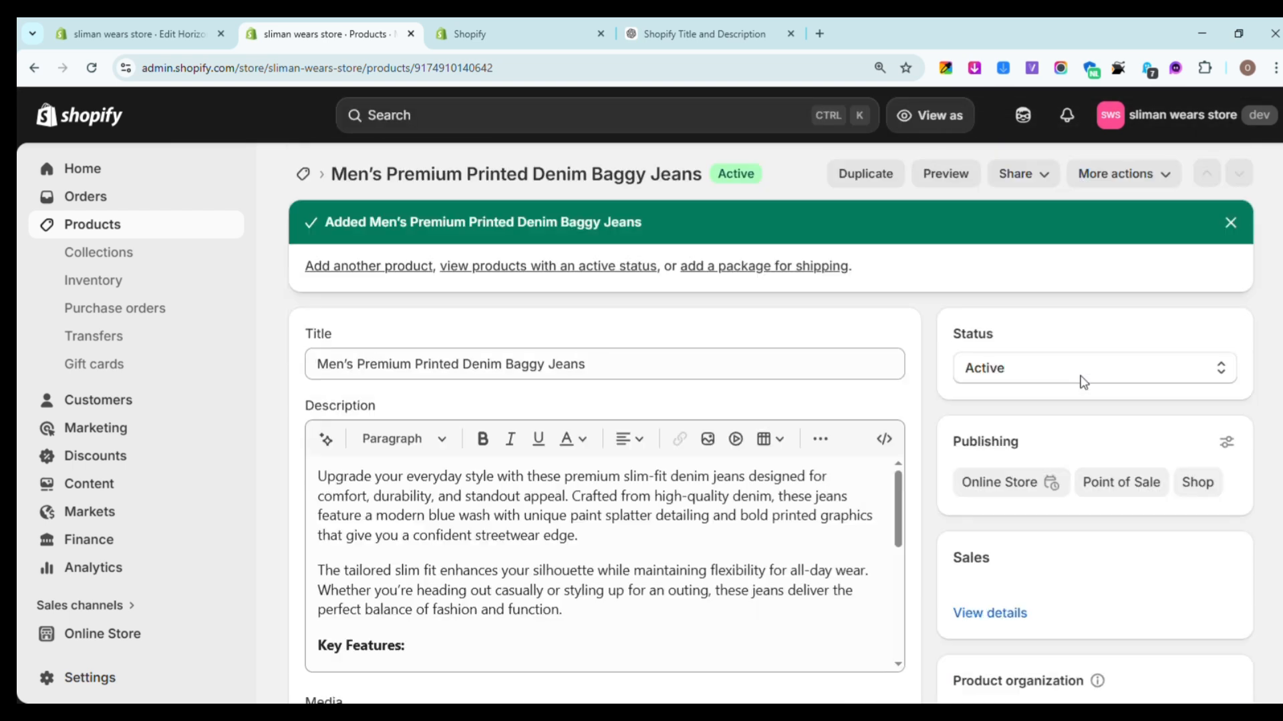
Step: Start another new product and upload the photo of the dark blue jeans as its media
click(360, 269)
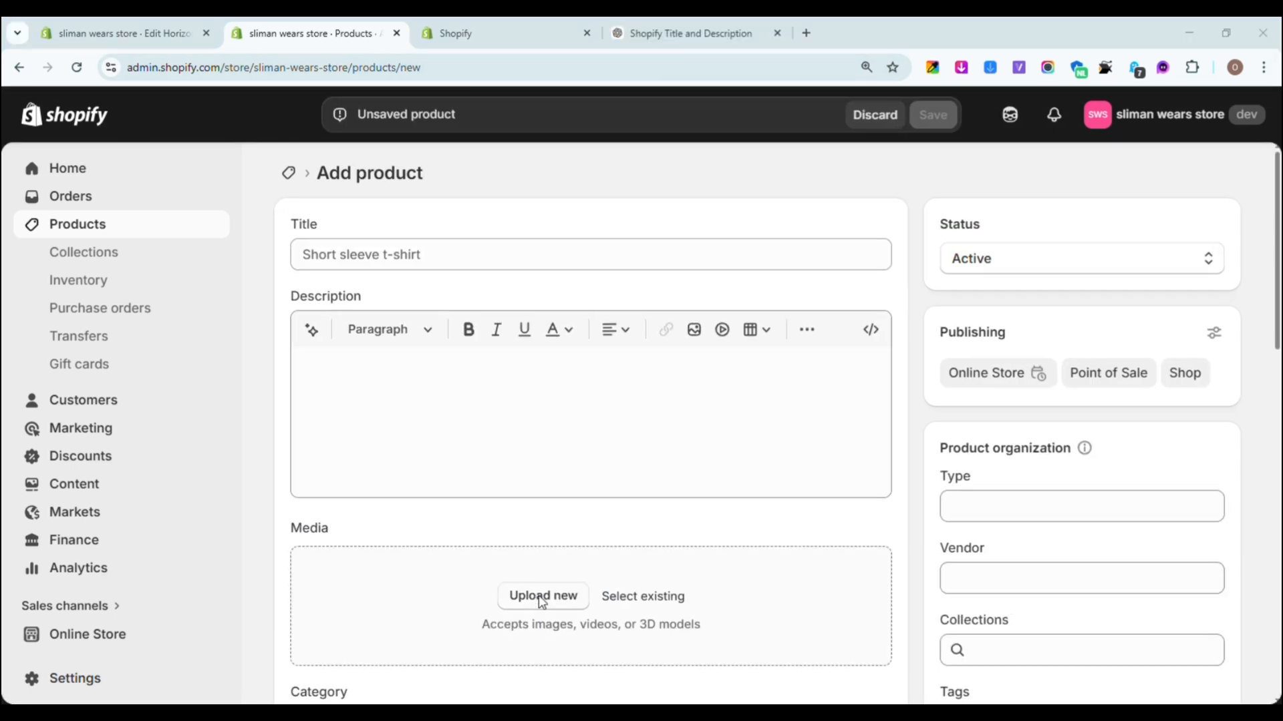
click(519, 551)
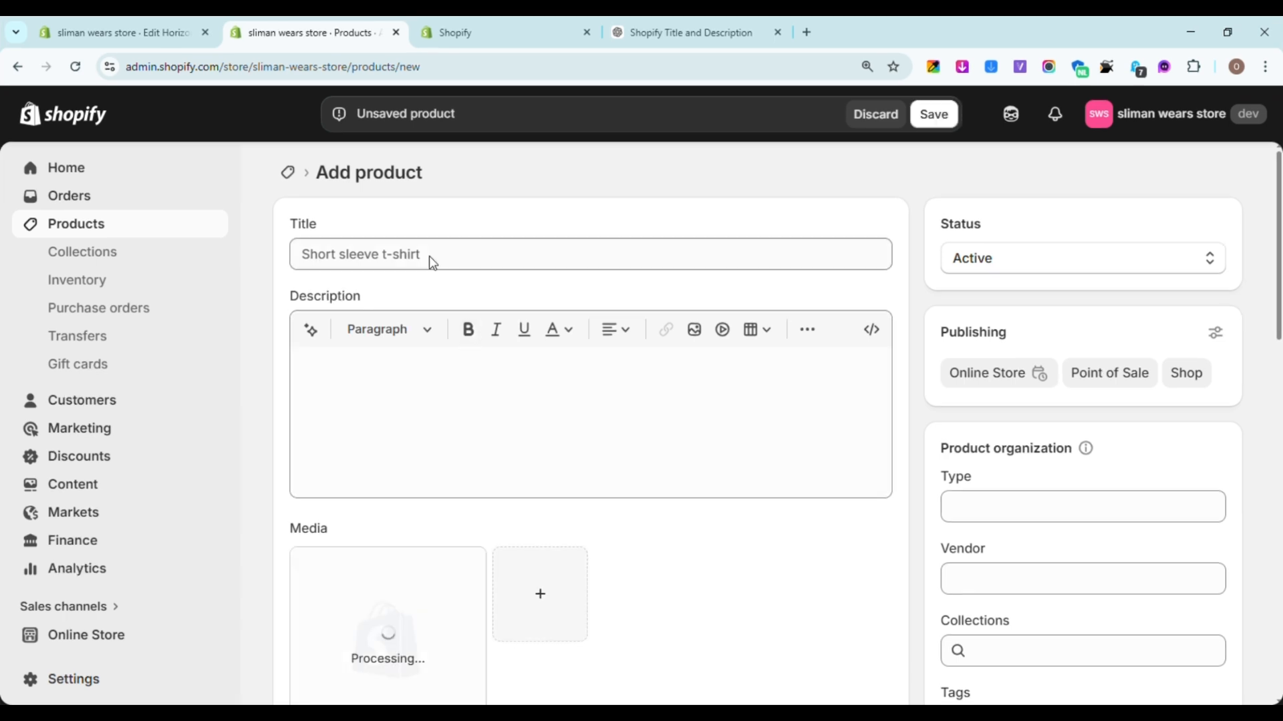
Step: Title the product "Boss Denim Jean" and paste the description beginning "Welcome to your go-to destination for premium men’s fashion"
click(429, 254)
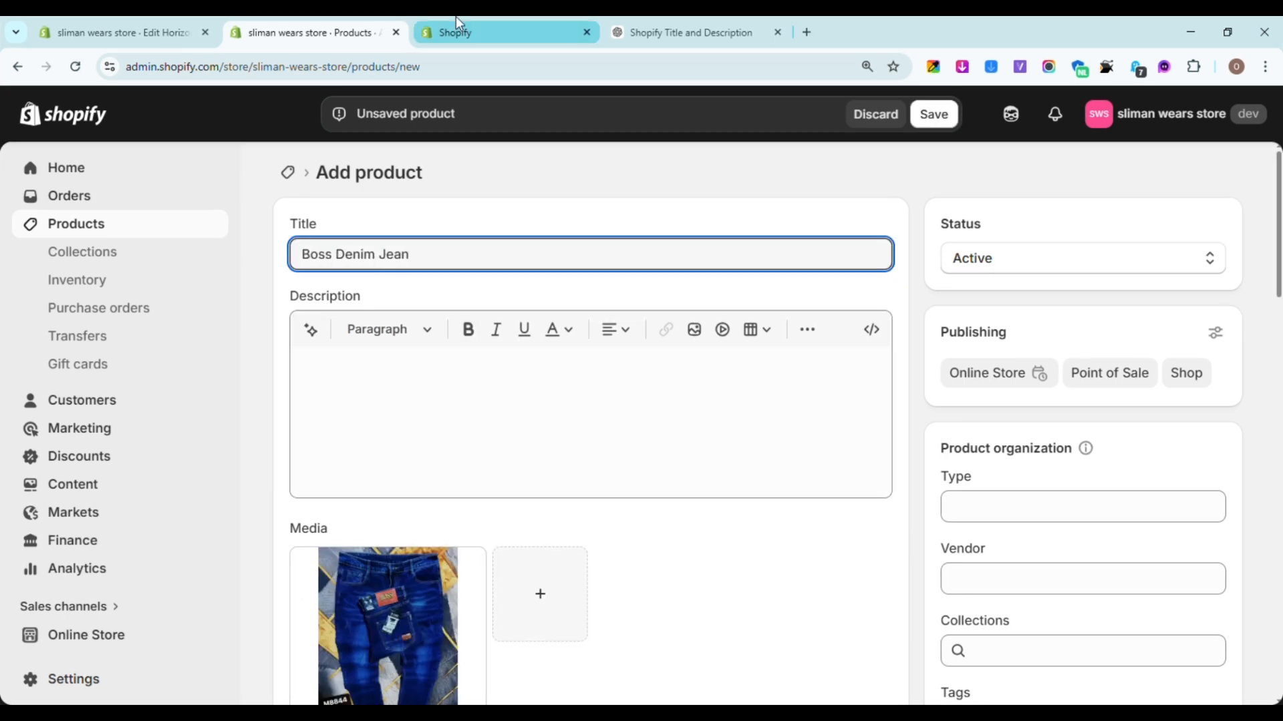
click(682, 493)
key(ctrl+v)
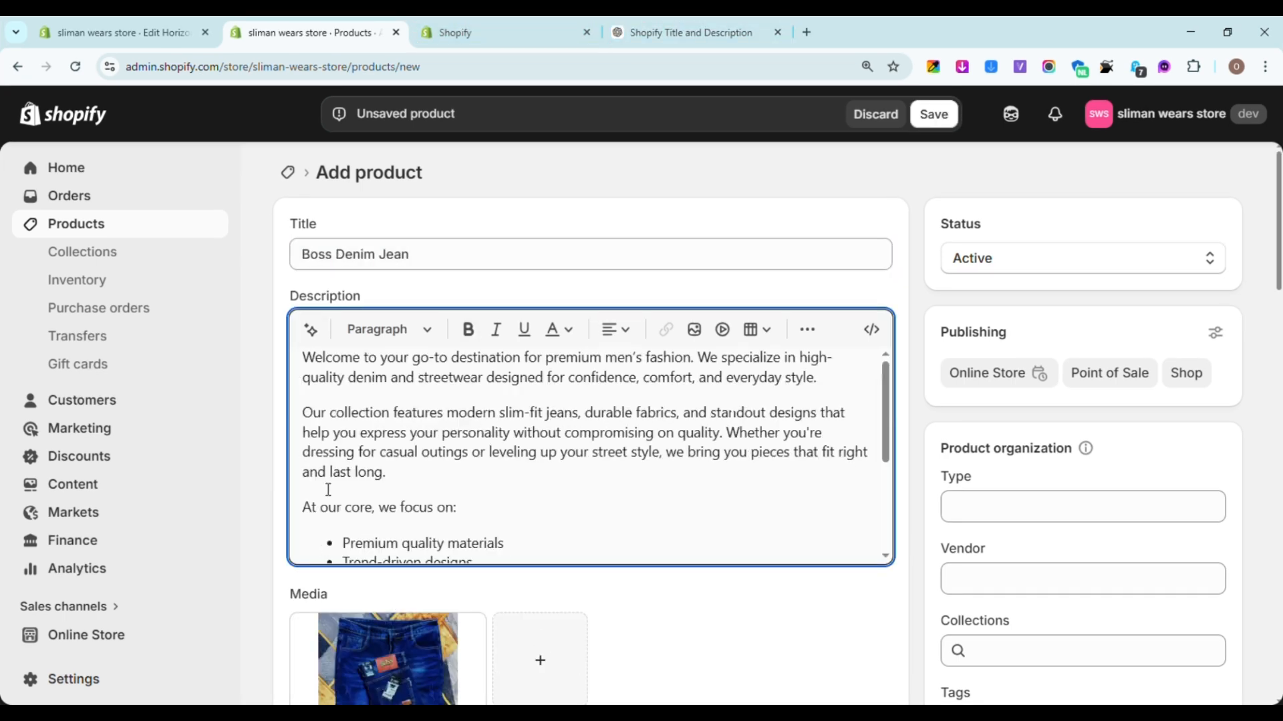
Step: Set the Boss Denim Jean price to $13,000 and dismiss the browser's page search
scroll(571, 582, down, 7)
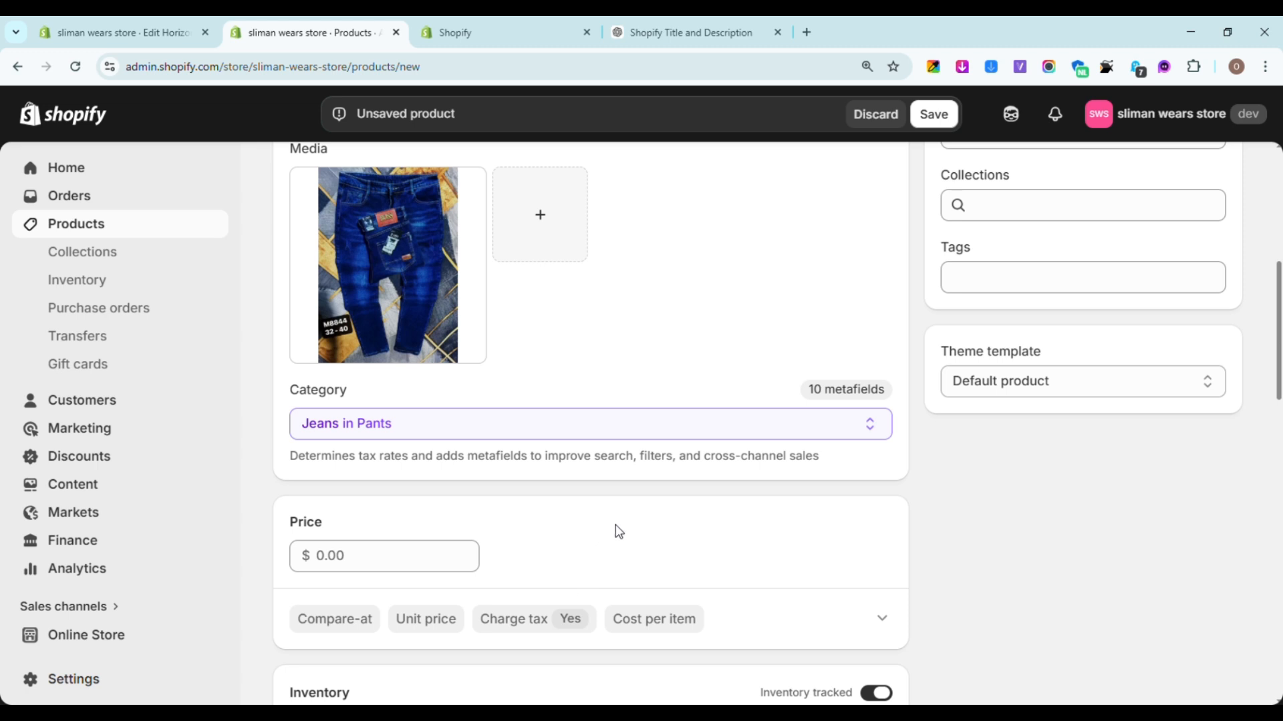
click(448, 553)
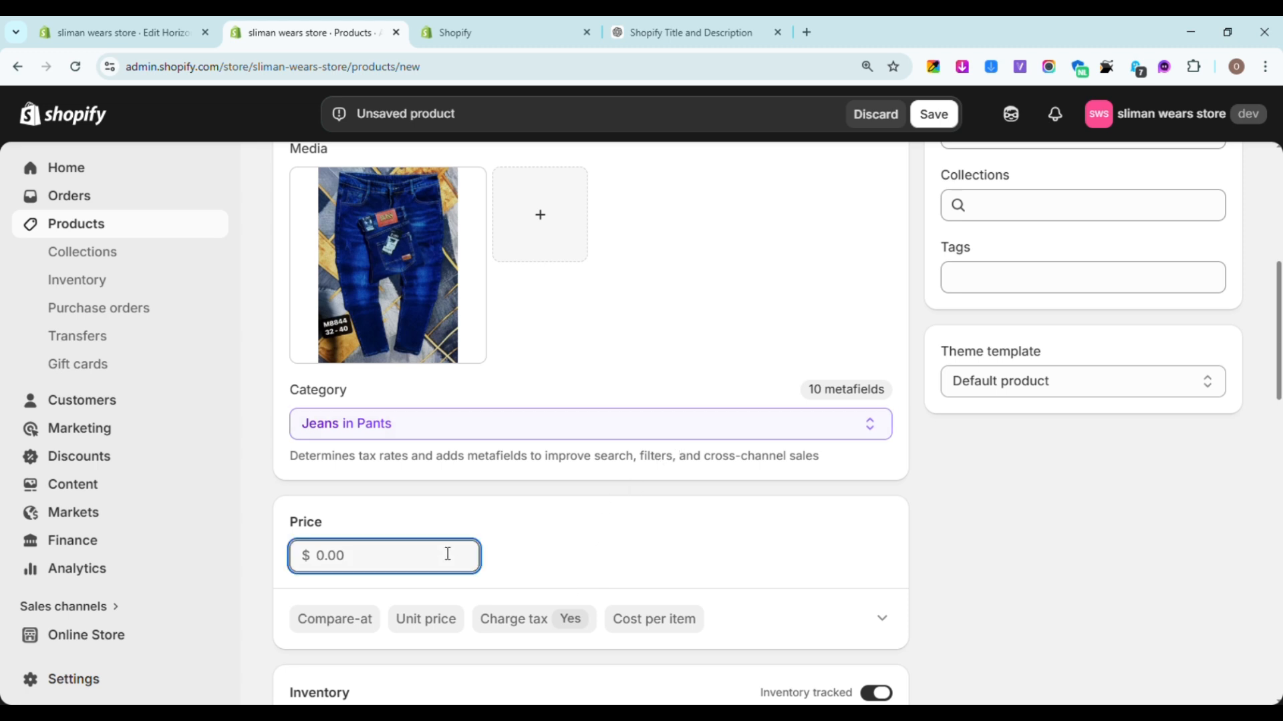
text(130)
key(F3)
key(F3)
key(F3)
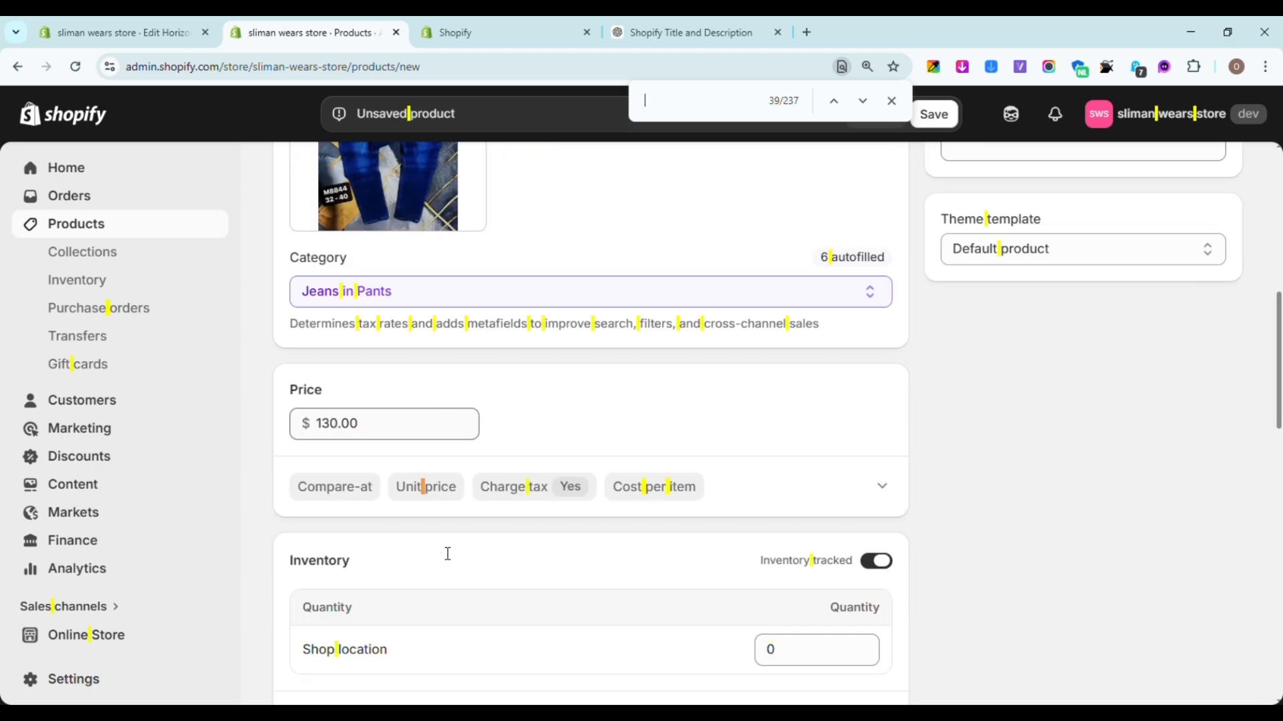
click(344, 431)
text(0)
key(F3)
text(0)
key(F3)
key(F3)
key(F3)
key(F3)
key(F3)
key(F3)
key(F3)
key(F3)
scroll(361, 374, up, 15)
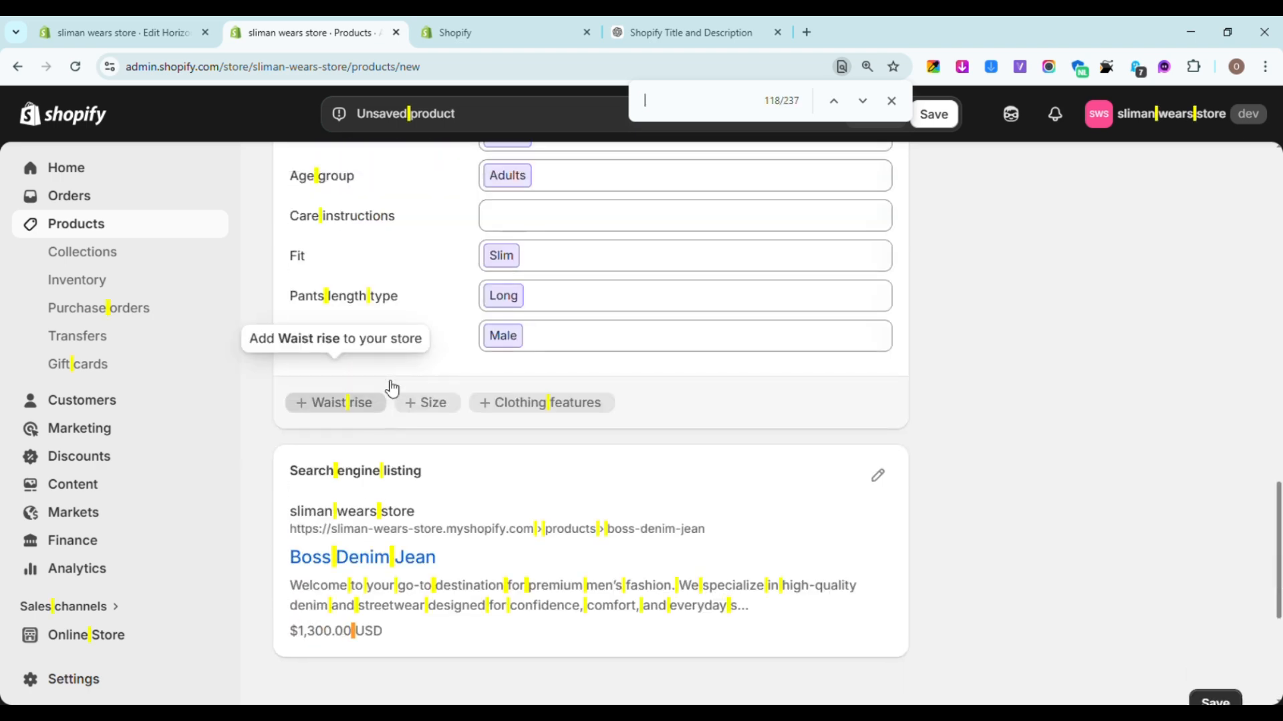
click(357, 476)
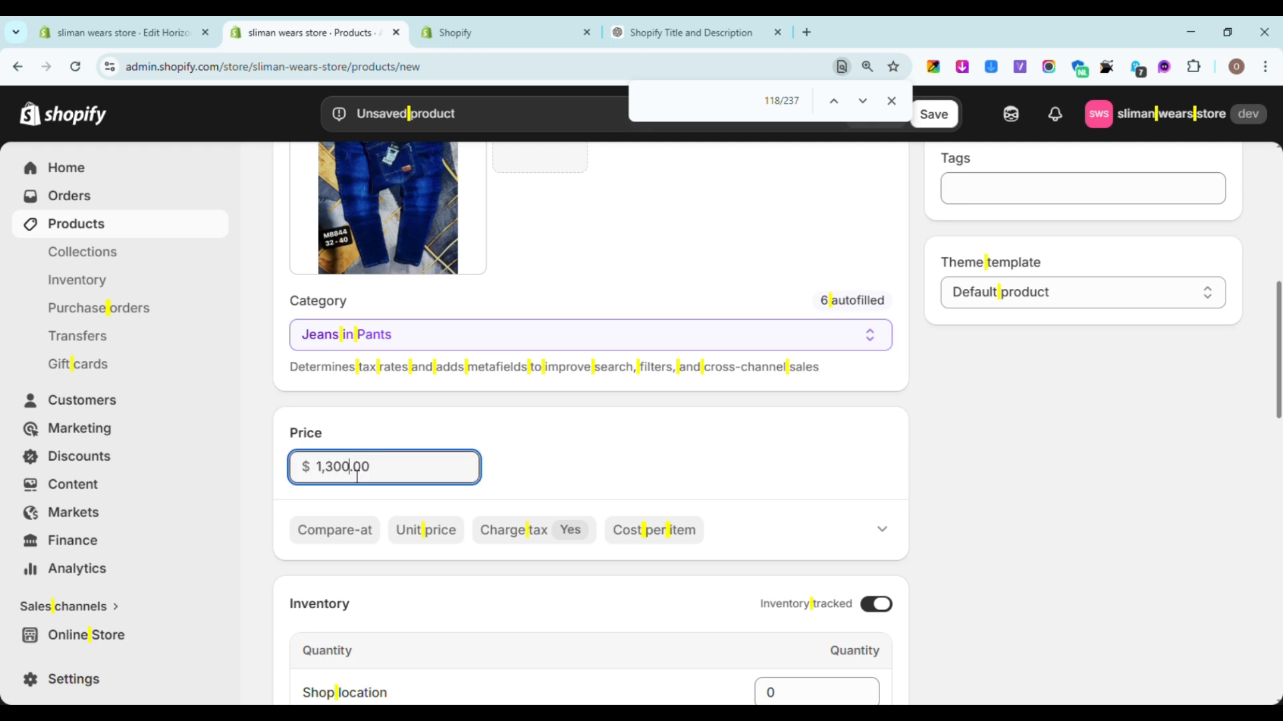
text(0)
key(F3)
key(F3)
key(F3)
key(F3)
key(F3)
key(F3)
key(F3)
key(F3)
key(F3)
key(F3)
key(F3)
key(F3)
key(F3)
key(F3)
key(F3)
key(F3)
key(F3)
key(F3)
key(F3)
key(F3)
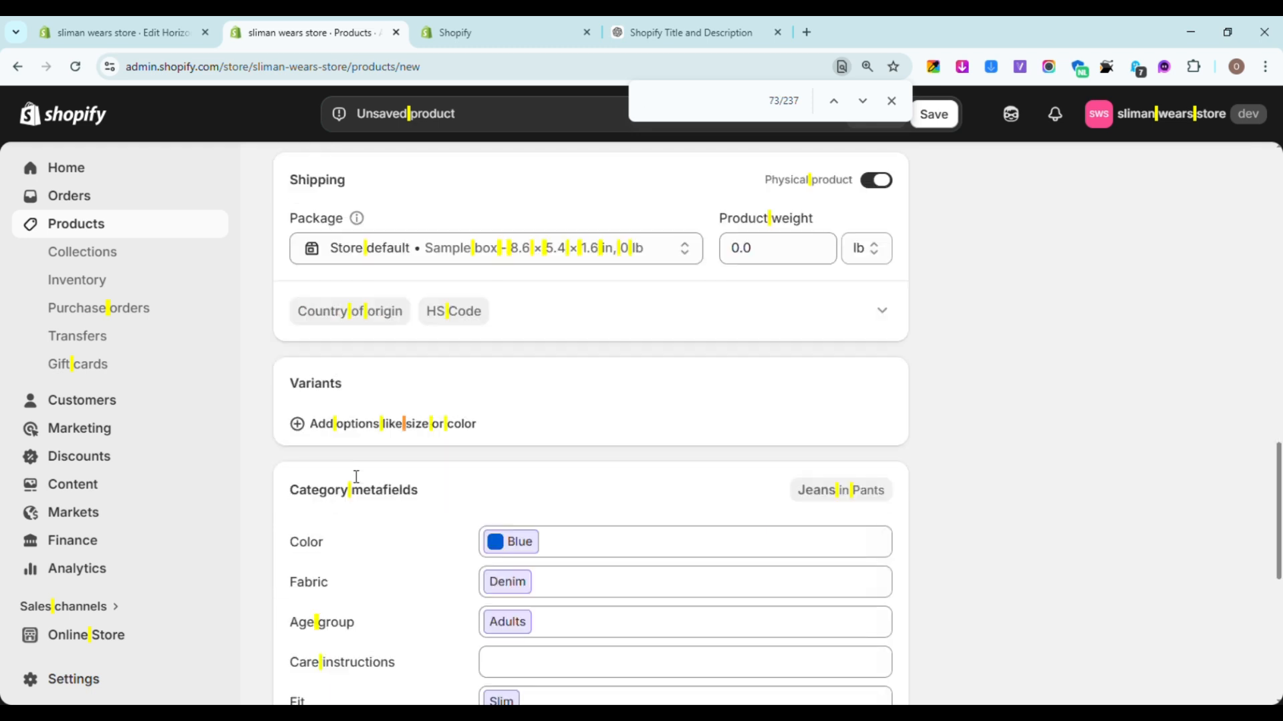
key(Escape)
Step: Set the shop location's inventory quantity to 6 and save the Boss Denim Jean product
scroll(644, 479, up, 7)
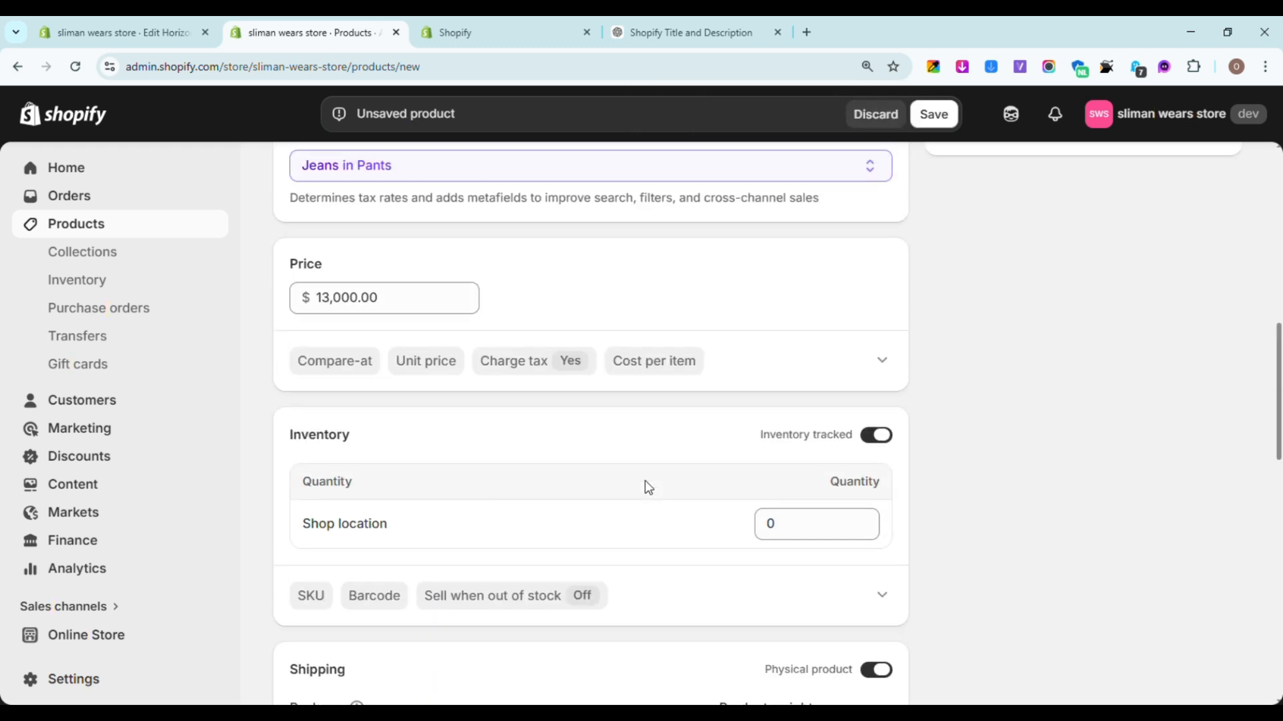
click(778, 535)
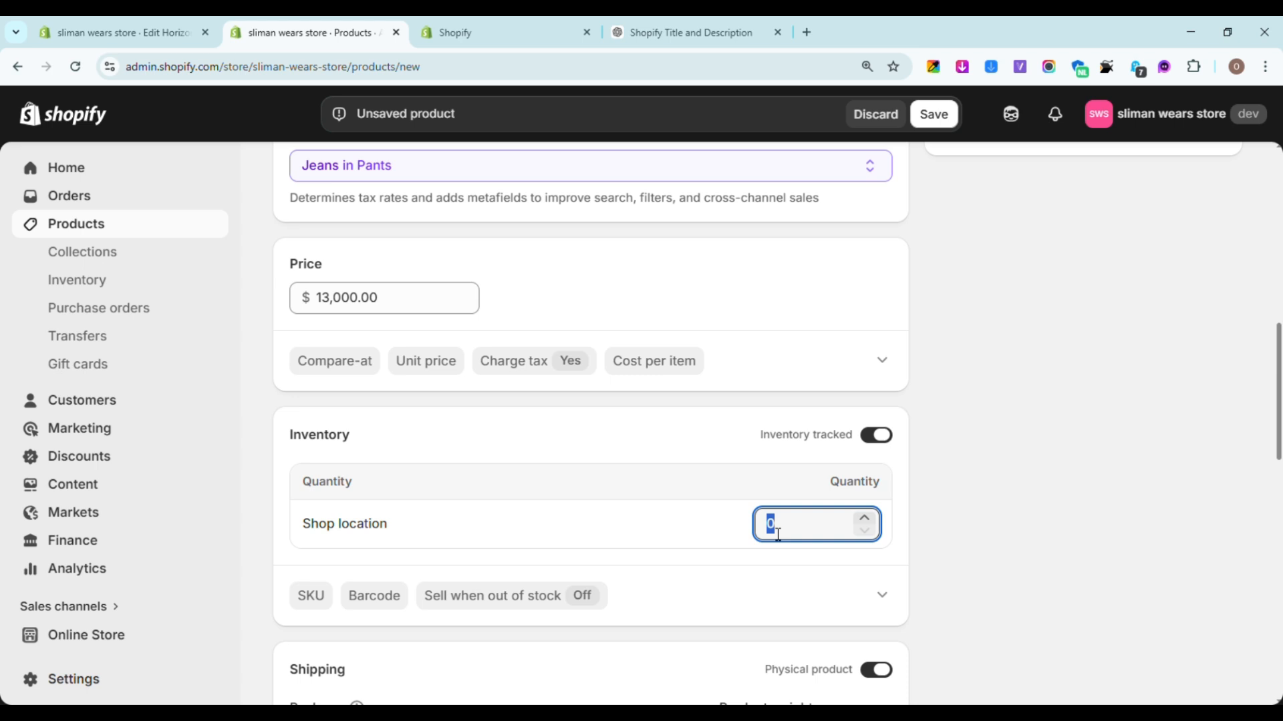
scroll(727, 555, down, 10)
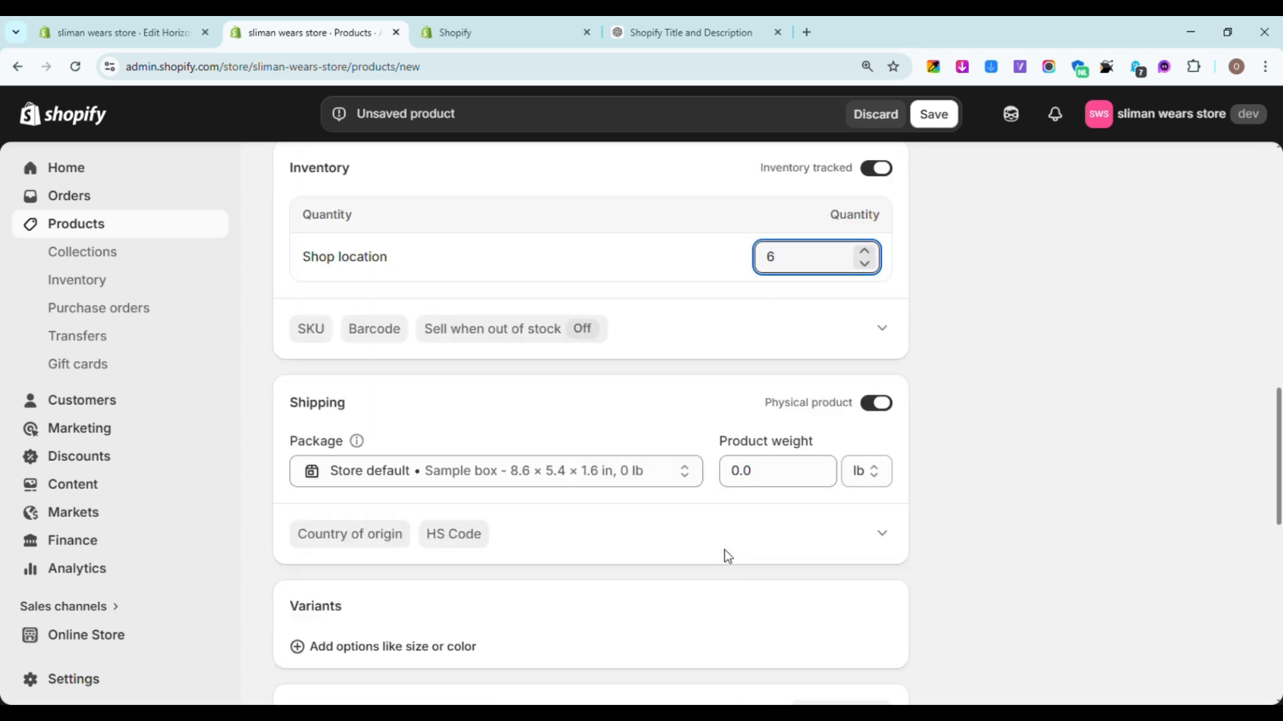
scroll(730, 558, down, 5)
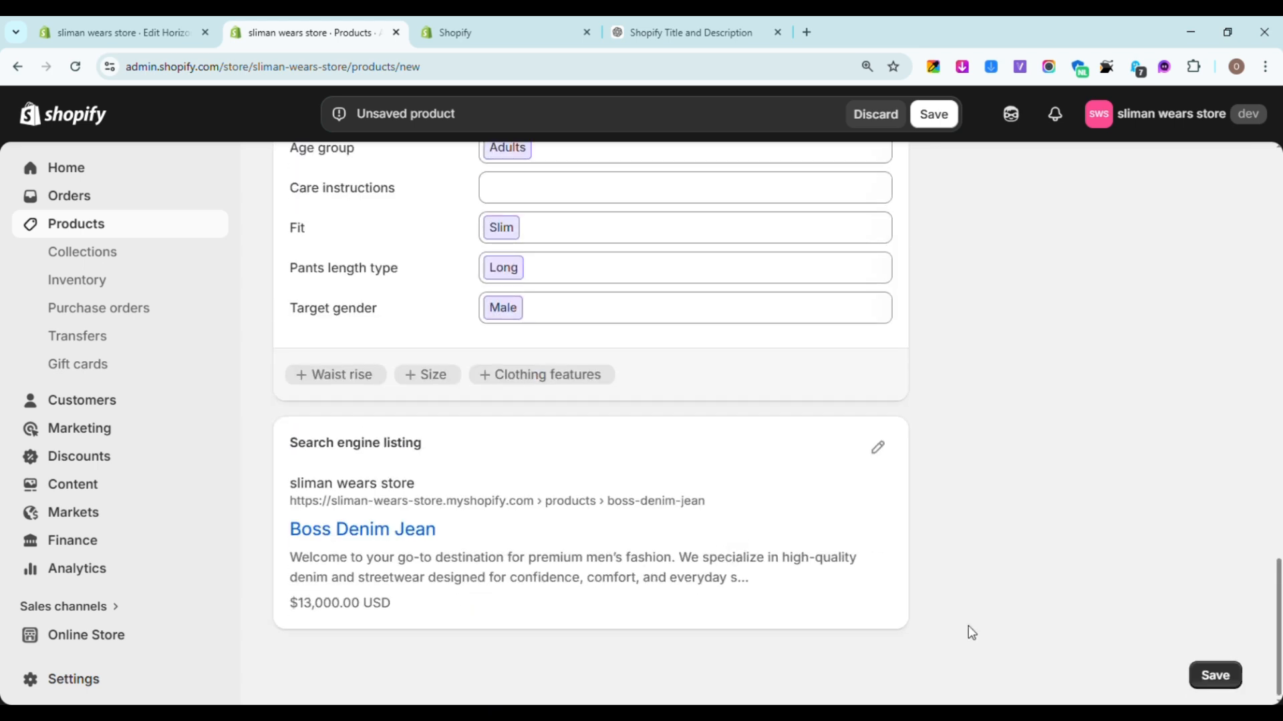
click(1214, 676)
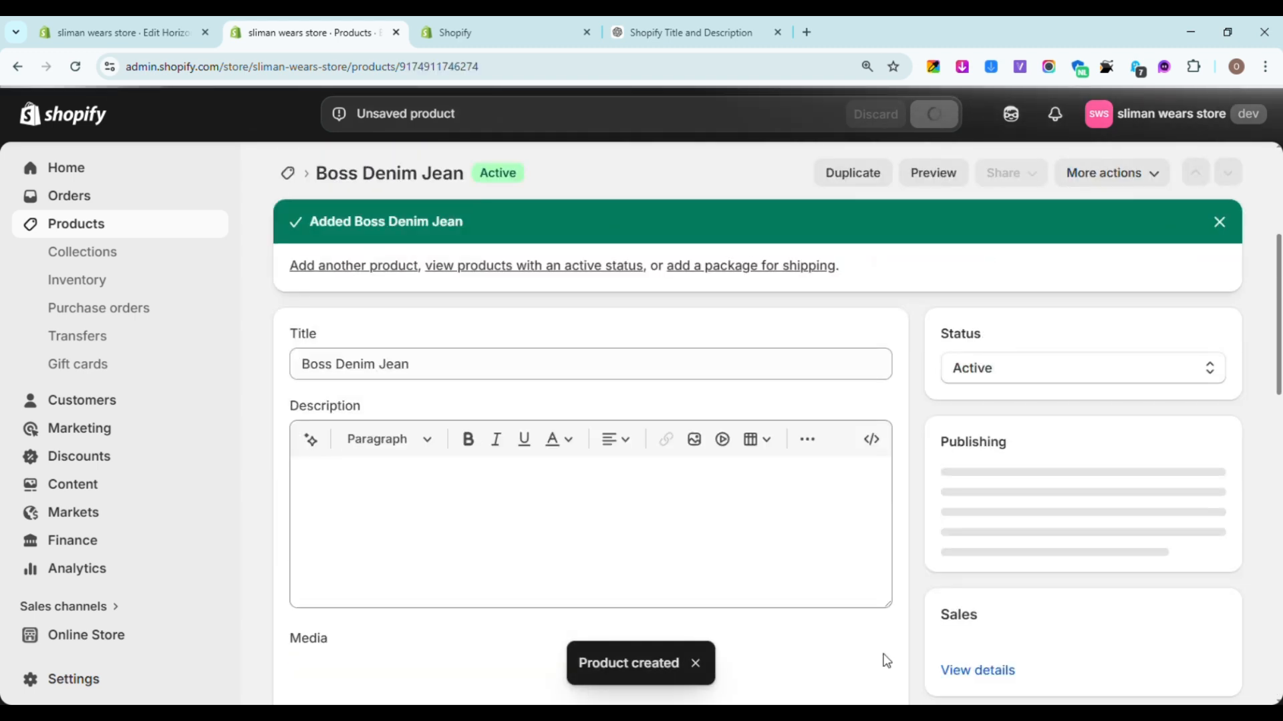
scroll(882, 660, down, 4)
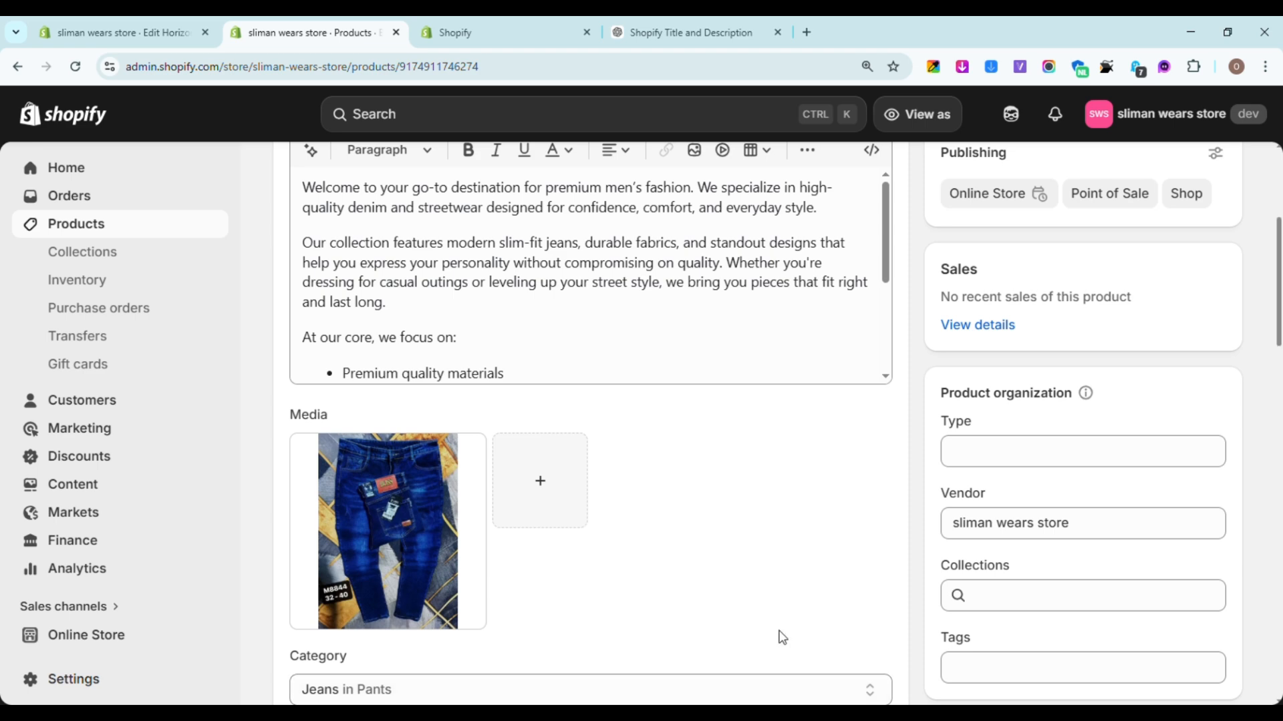
scroll(769, 506, up, 4)
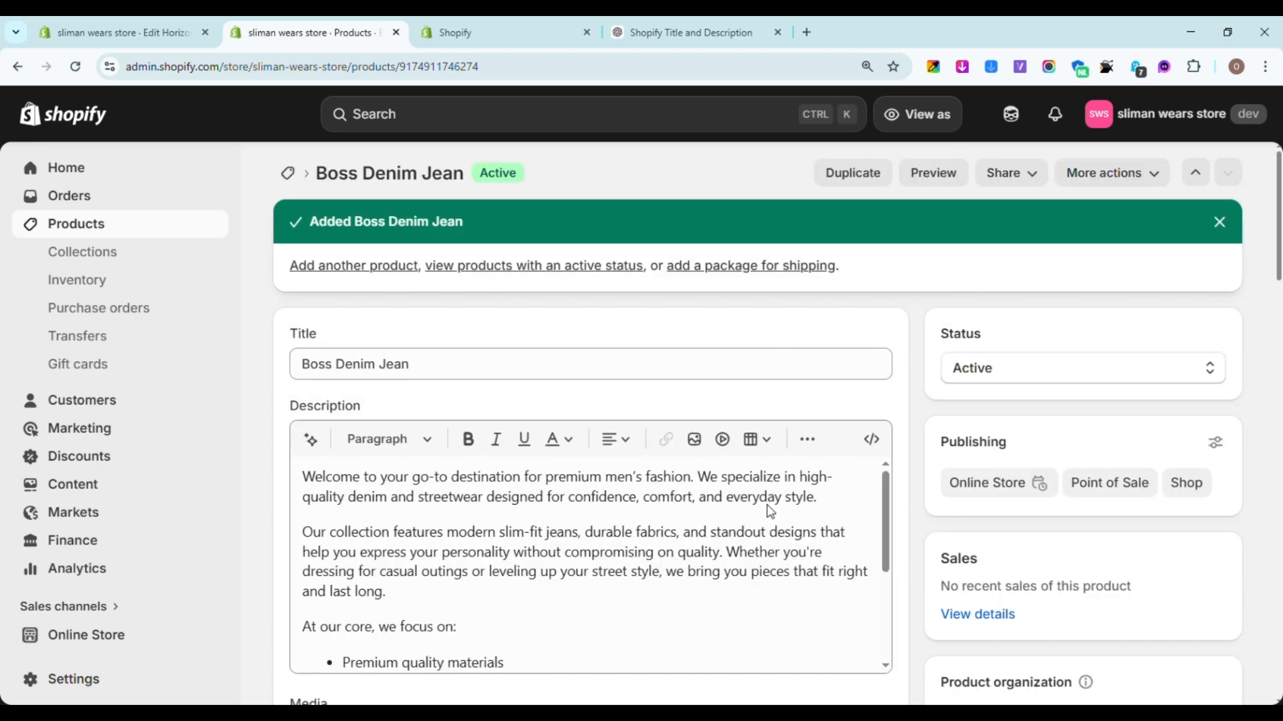
Step: Start a new collection in the store and title it "Shirts"
scroll(775, 512, down, 2)
scroll(775, 512, down, 2)
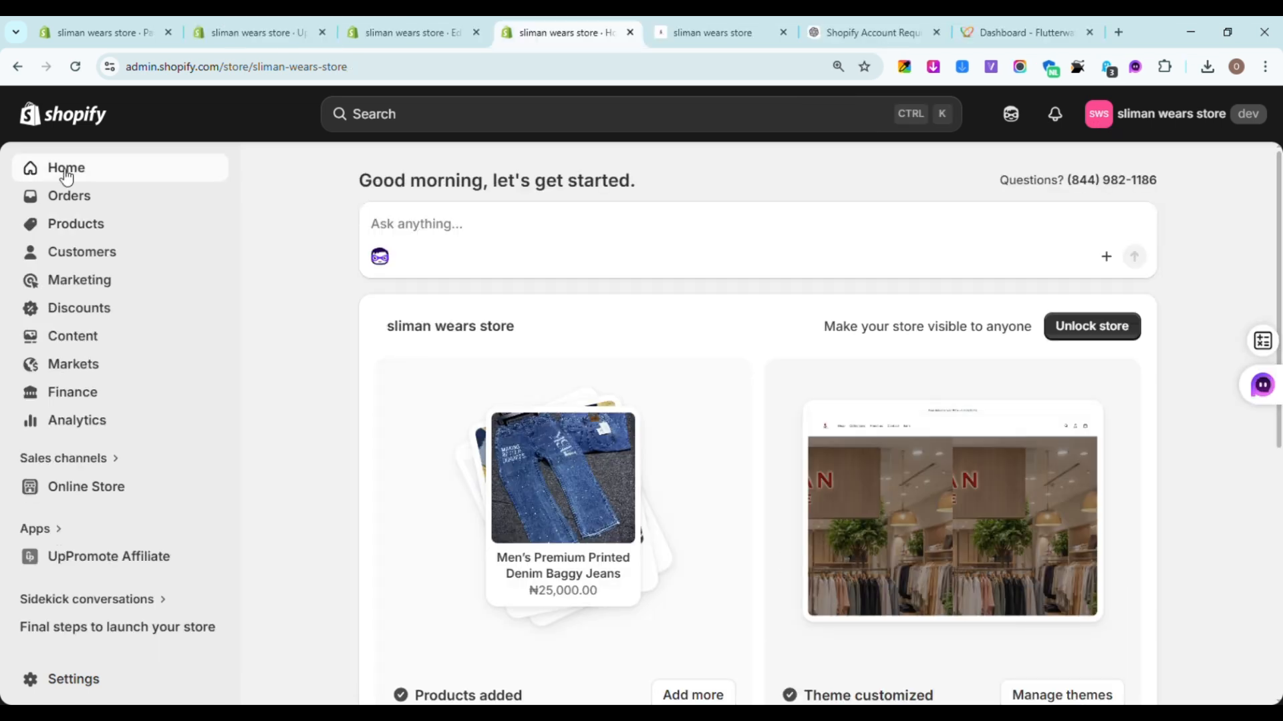
click(80, 228)
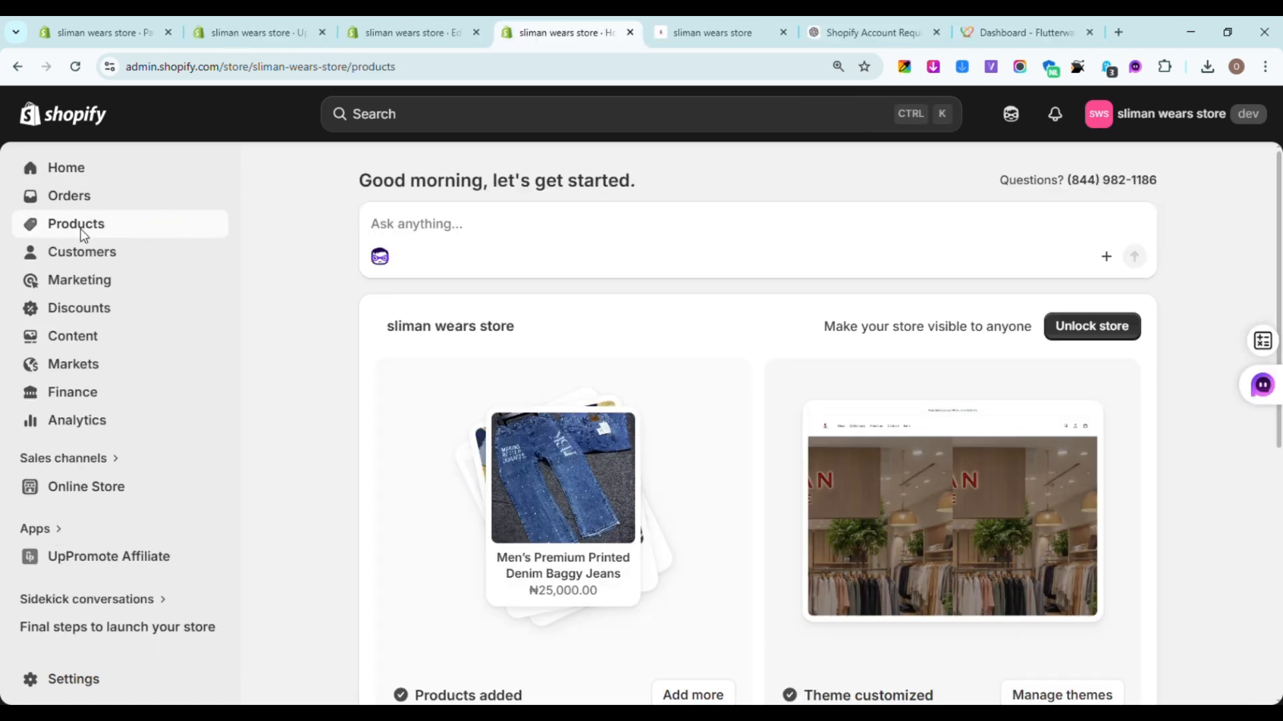
click(89, 259)
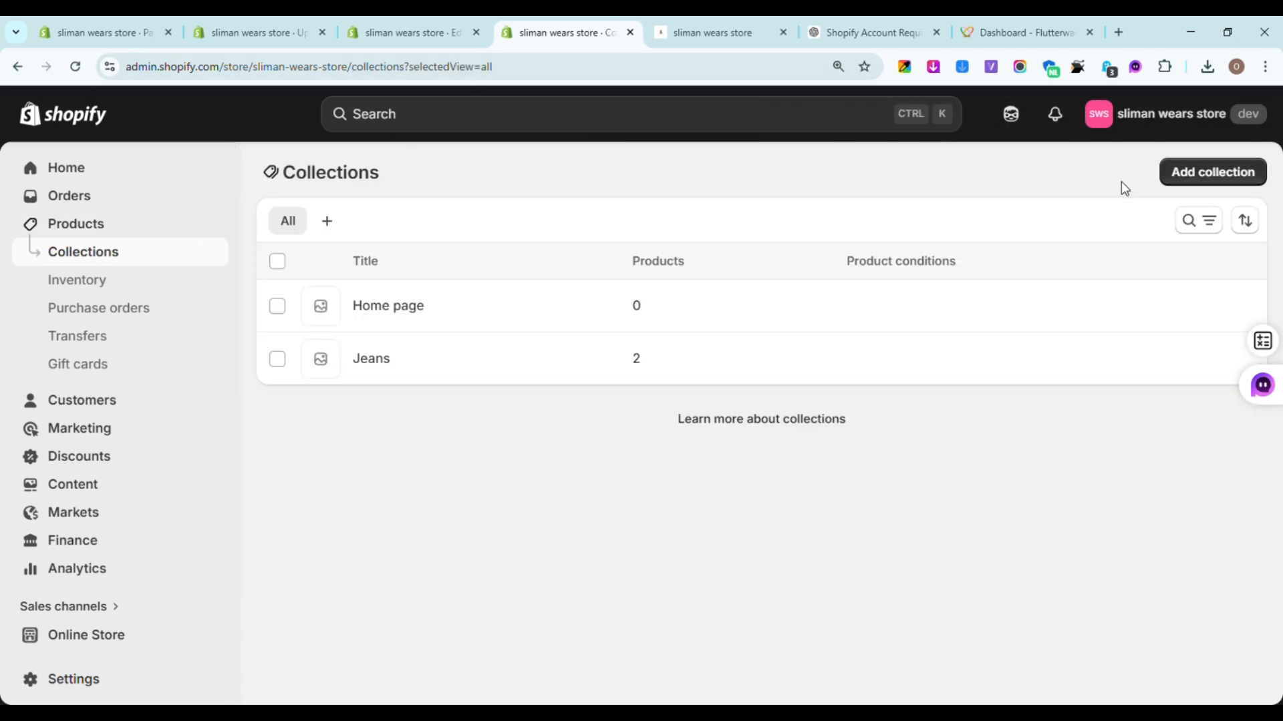
click(1203, 171)
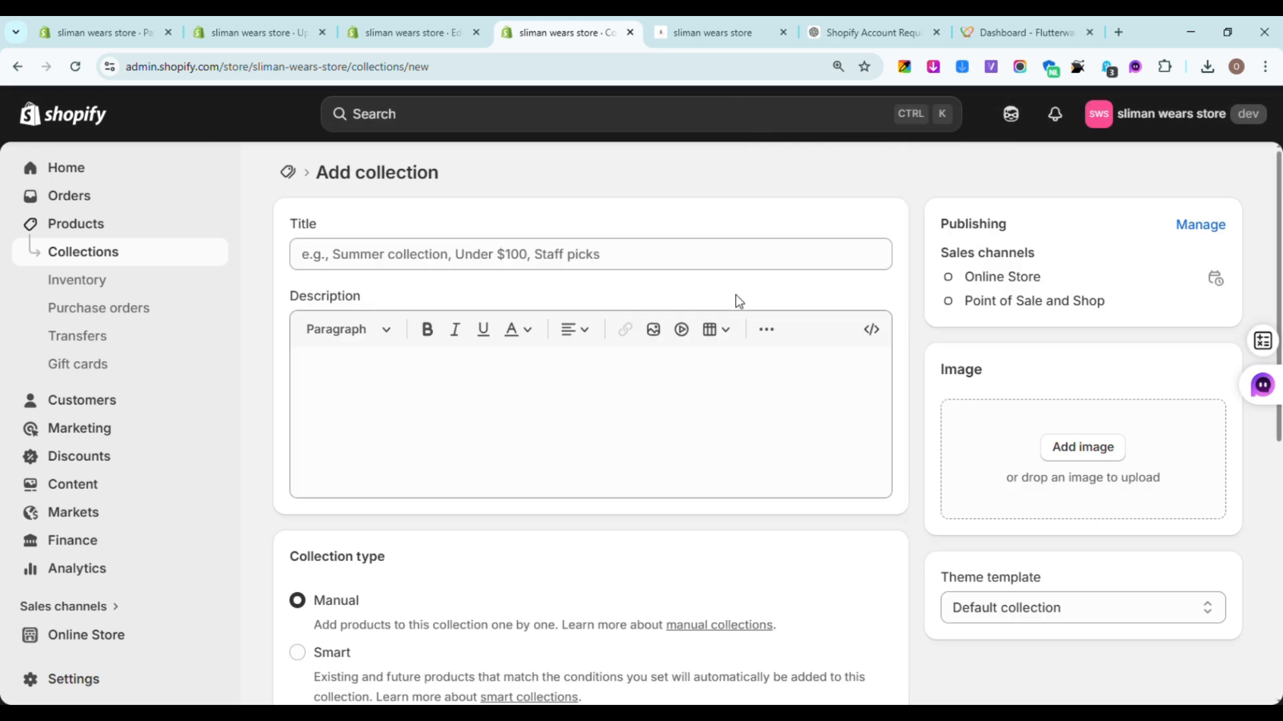
click(619, 264)
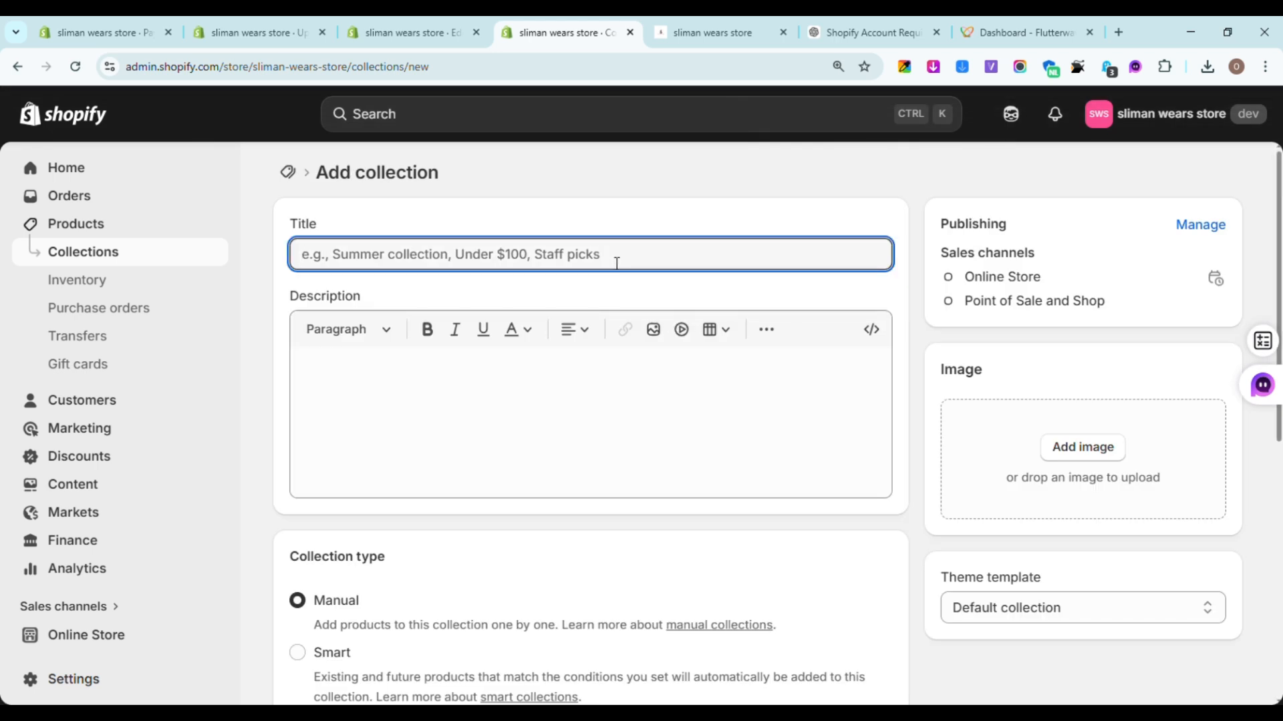
text(Shirts)
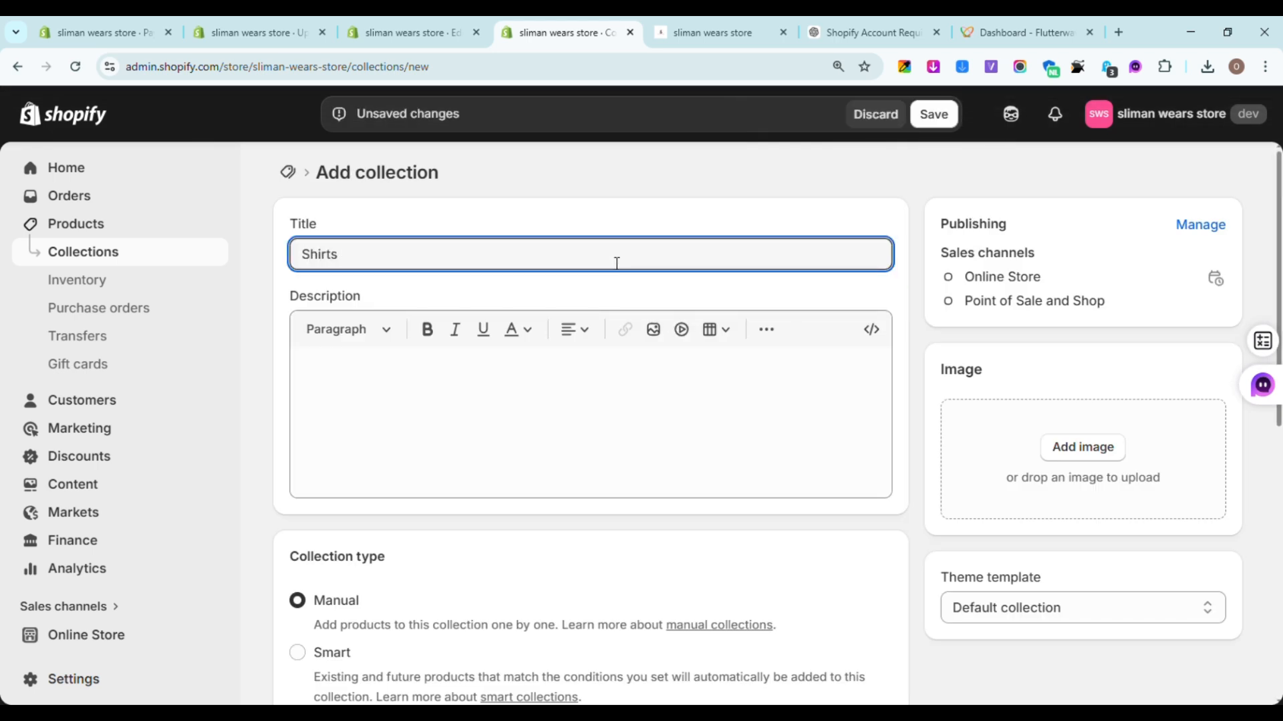
Step: Paste the description beginning "Elevated essentials designed for everyday wear" and replace the dash between "cuts" and "built" with a space
click(515, 407)
text(Elevated essentials designed for everyday wear. Our shirts combine premium fabrics with clean, modern cuts—built for comfort, confidence, and effortless style. Whether you’re keeping it minimal or making a statement, each piece is made to stand out without trying too hard.)
click(423, 388)
key(BackSpace)
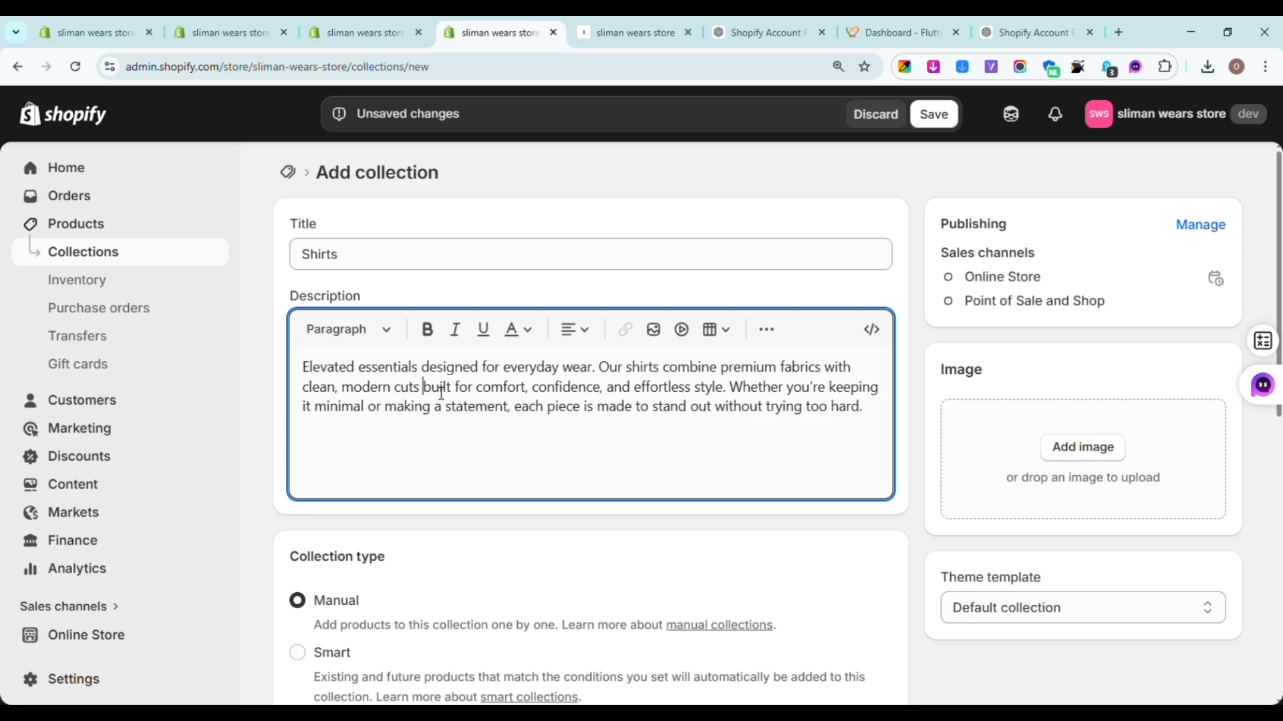
scroll(361, 393, down, 4)
click(298, 367)
scroll(568, 501, down, 3)
click(621, 429)
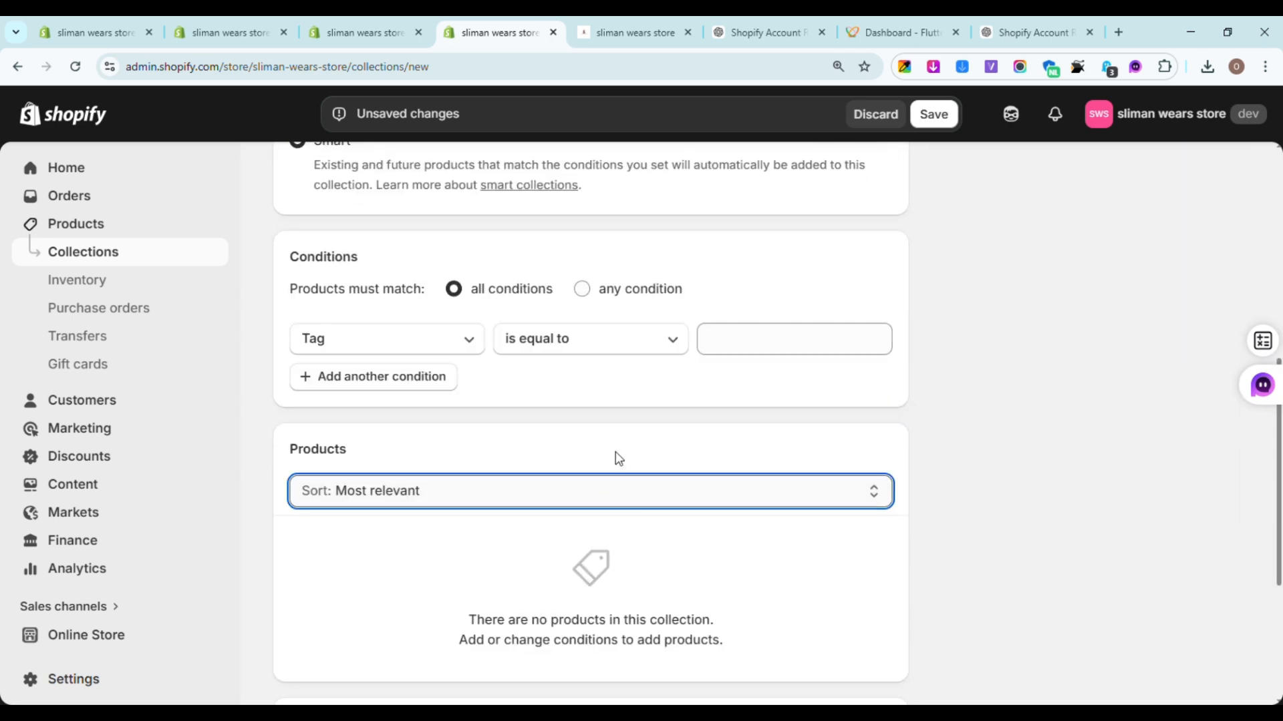
click(513, 459)
click(475, 340)
click(591, 341)
scroll(553, 364, up, 8)
scroll(554, 364, down, 4)
click(297, 360)
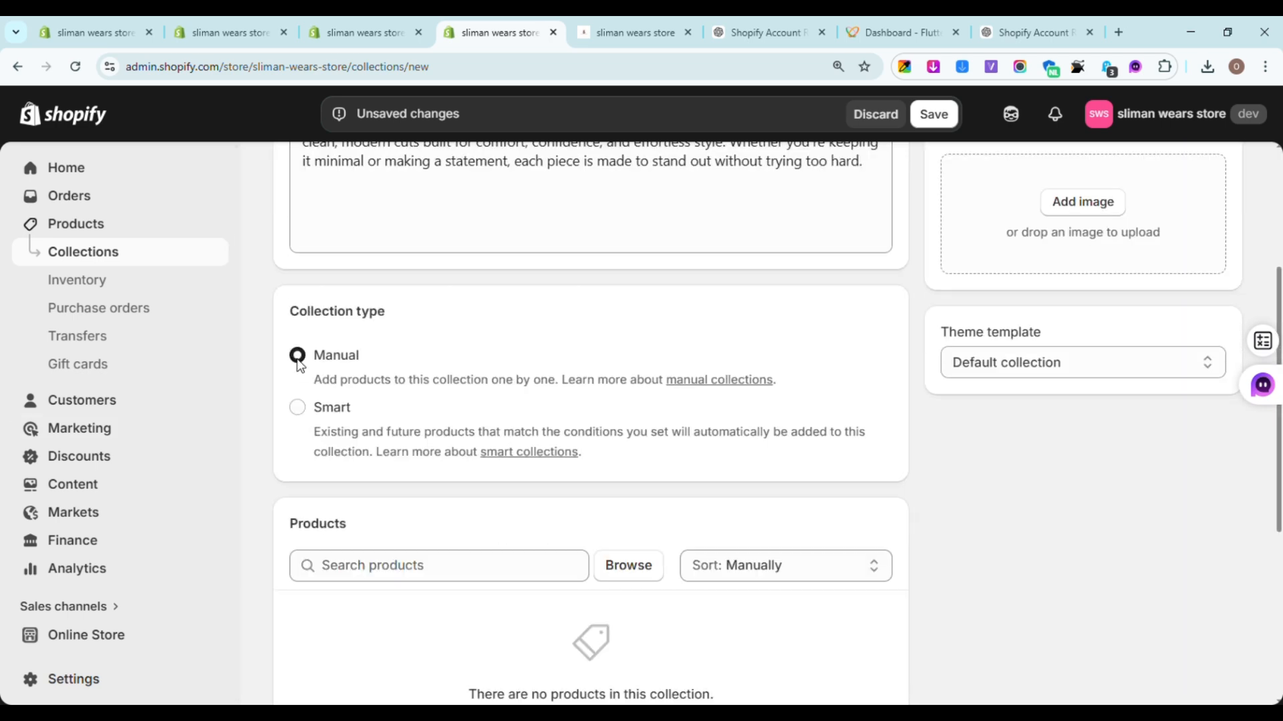
Step: Add PrimeStyle Wardrobe, the FTY "Free The Youth" soccer jersey, the Monogram Half-Zip Polo and the Oversized Star Graphic Button-Up Shirt to the collection
click(472, 575)
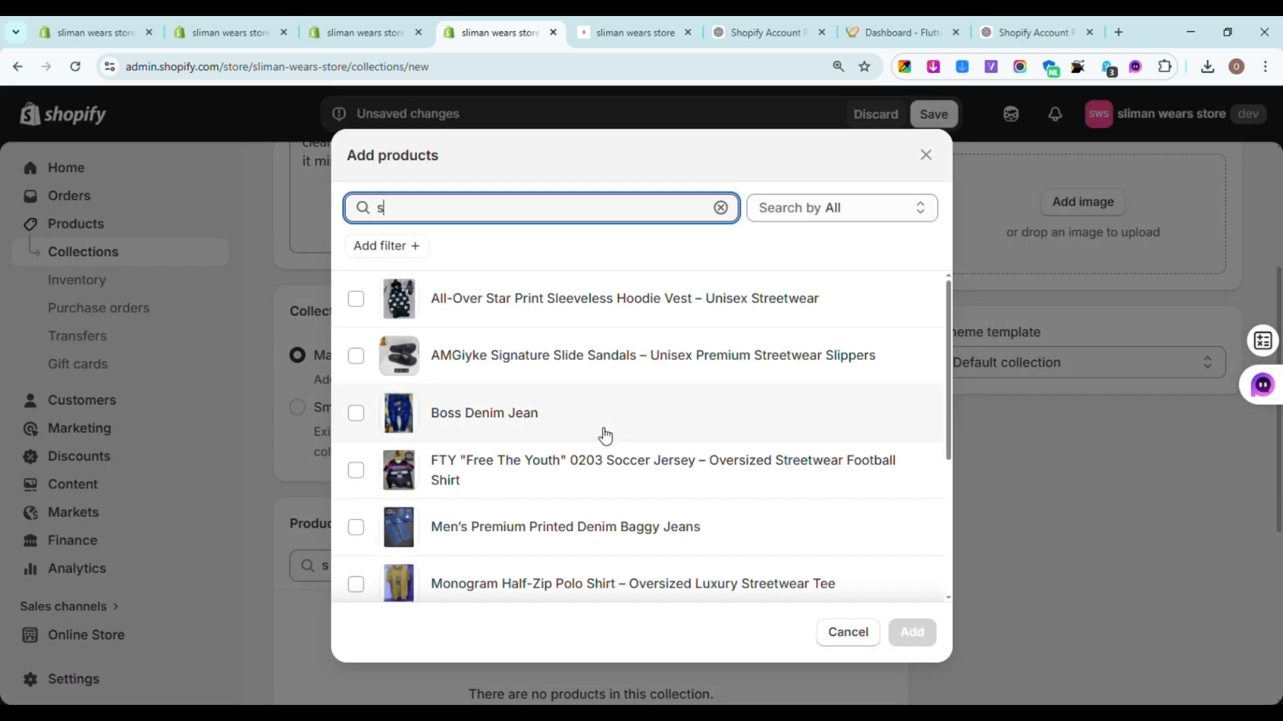
scroll(605, 435, down, 4)
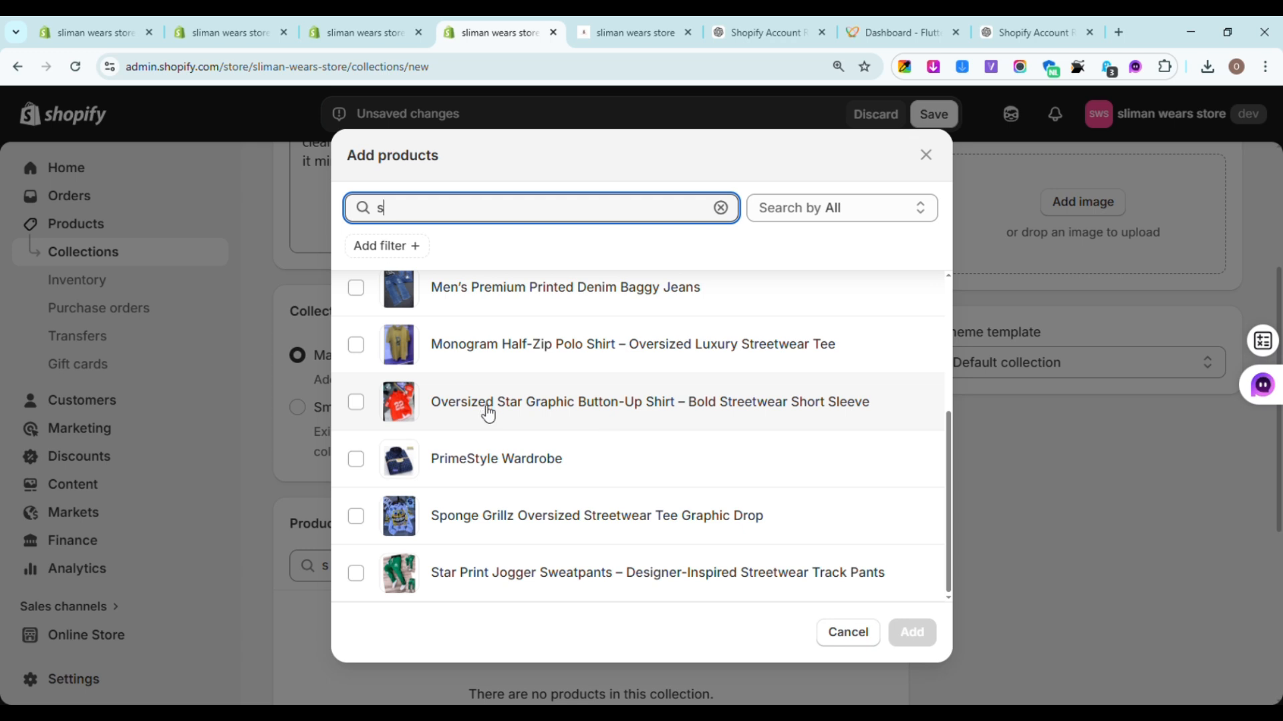
click(469, 473)
click(356, 404)
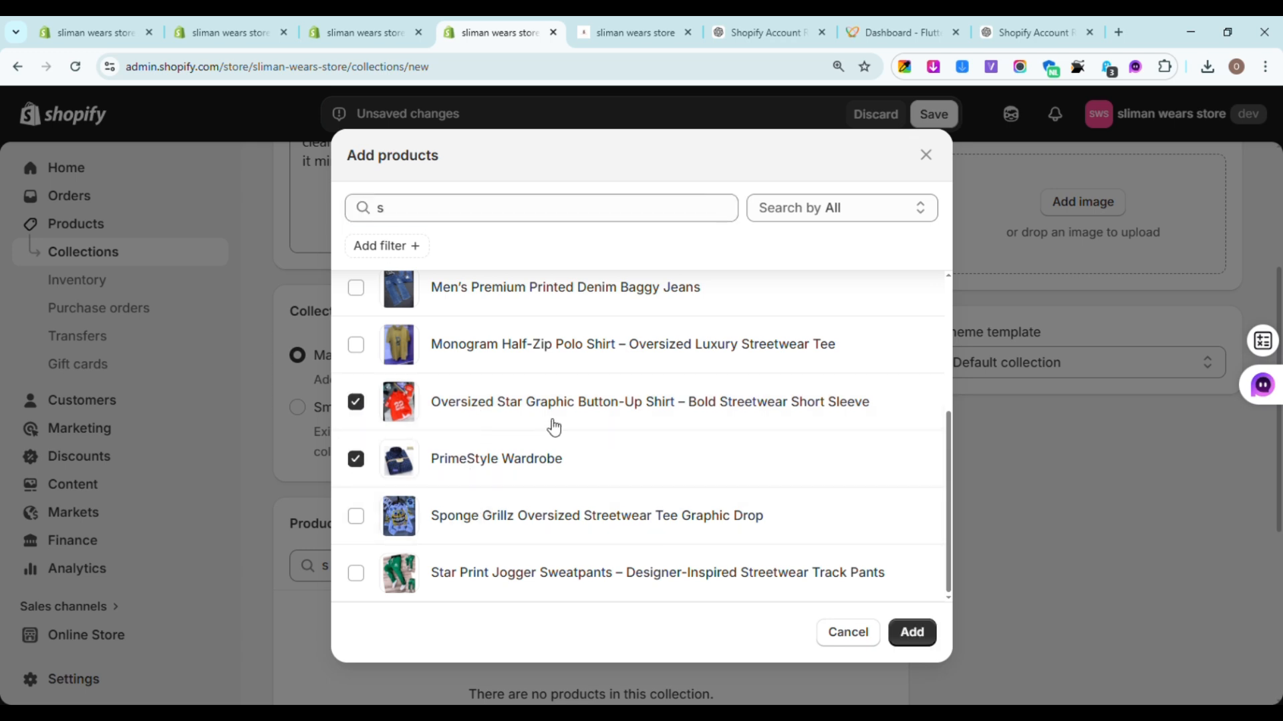
scroll(553, 426, up, 4)
scroll(553, 426, down, 2)
click(507, 371)
click(506, 472)
scroll(506, 414, down, 2)
click(912, 632)
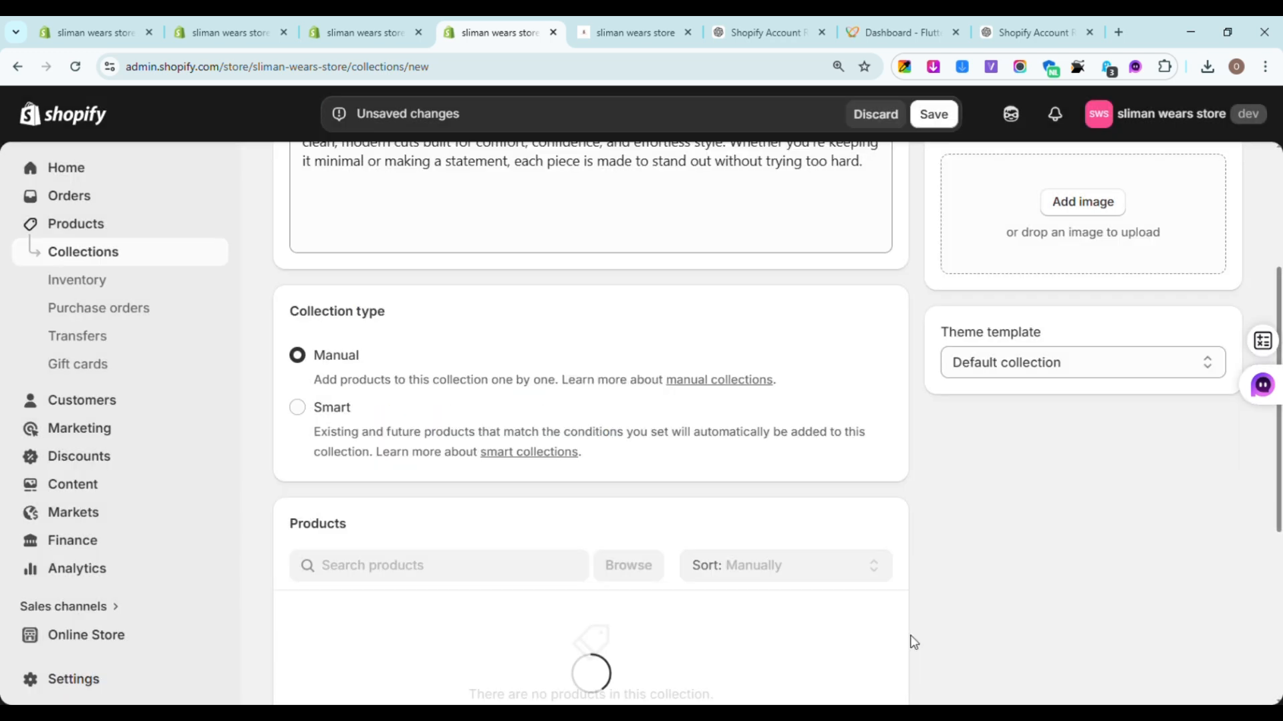
Step: Review the products added to the Shirts collection and save it
scroll(828, 625, down, 5)
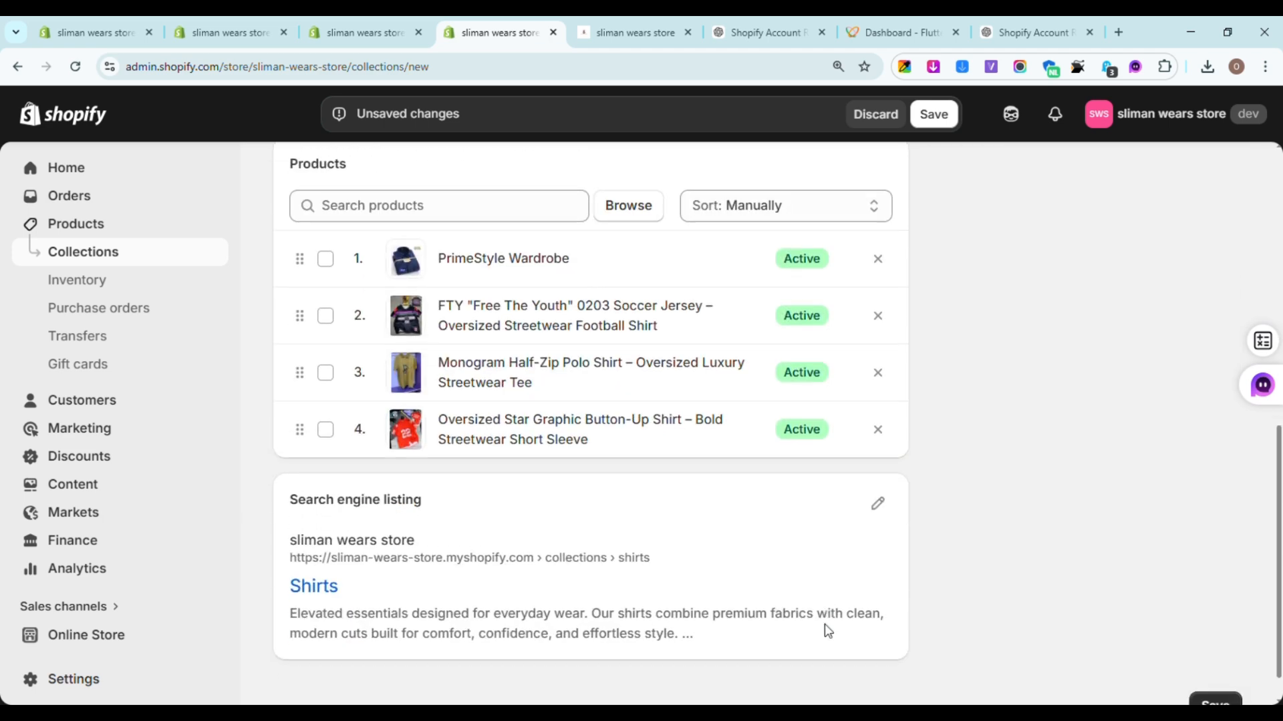
scroll(825, 624, down, 1)
click(1227, 659)
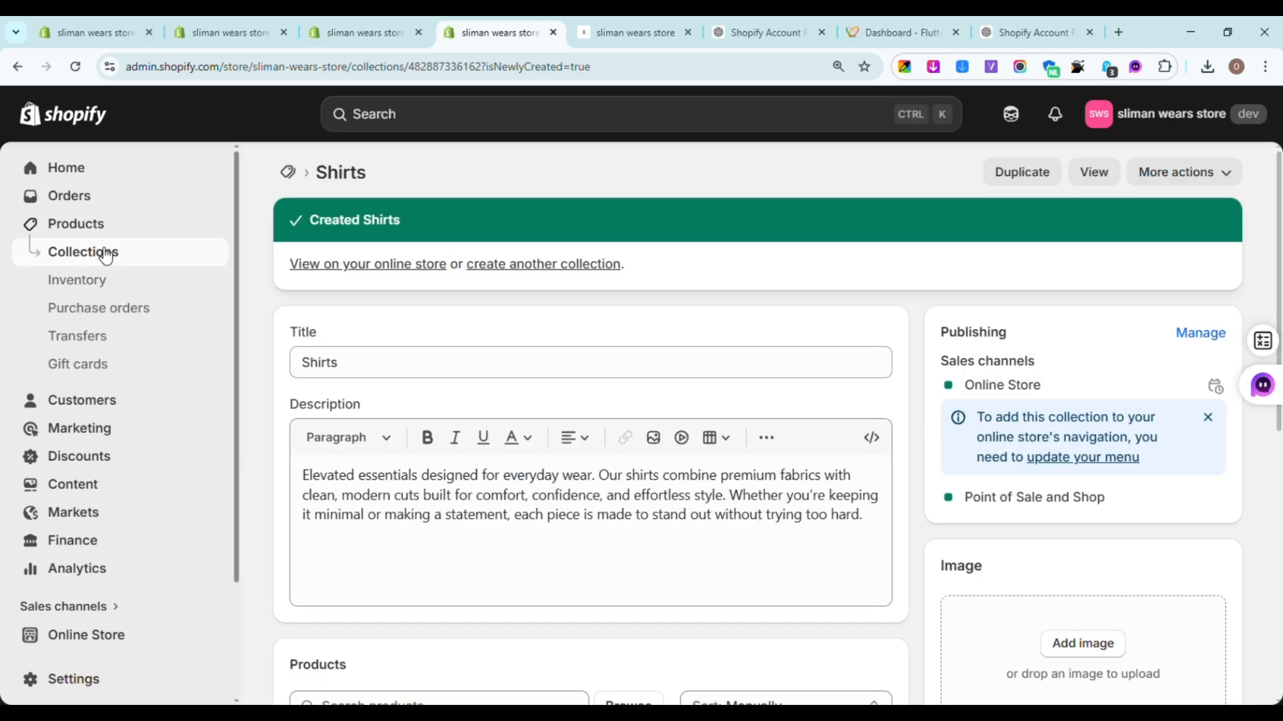
Step: Look over the saved Shirts collection and return to the list of collections
click(104, 258)
scroll(367, 369, down, 8)
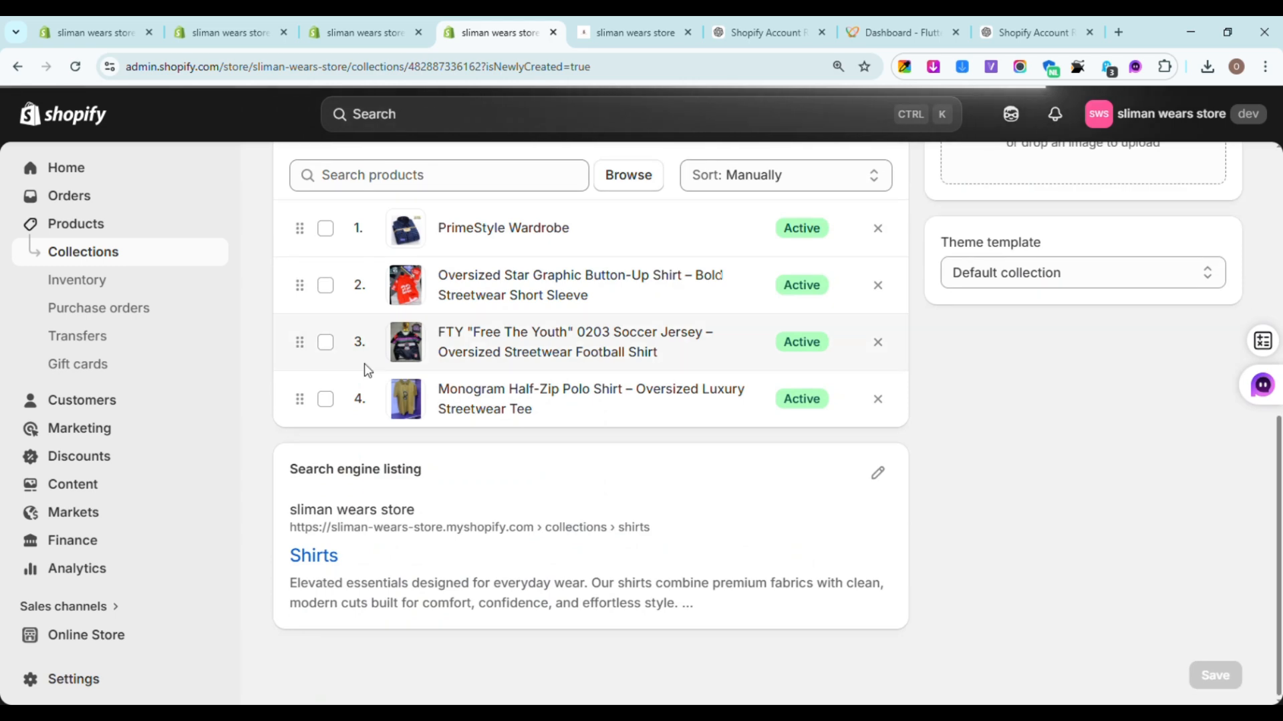
scroll(366, 368, up, 6)
scroll(365, 369, down, 2)
scroll(365, 369, up, 5)
scroll(365, 369, down, 4)
key(ctrl+f)
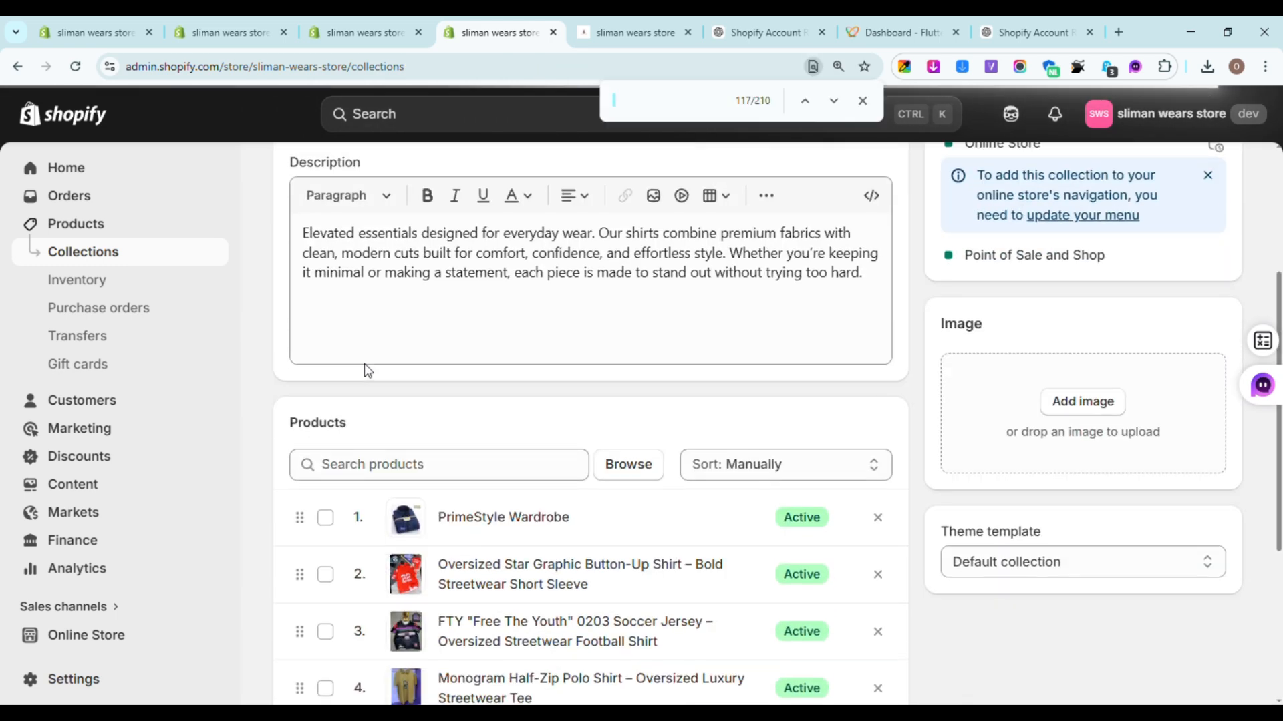
key(Return)
key(Return)
key(Return)
key(Return)
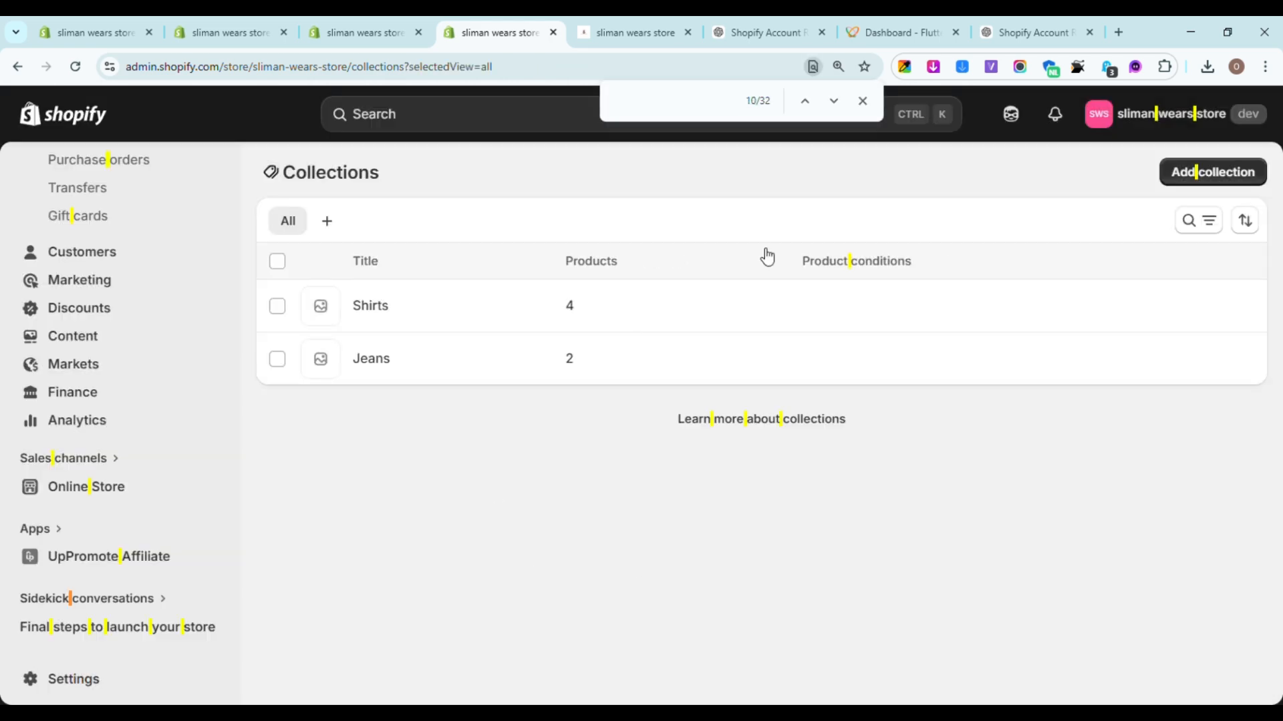
scroll(111, 313, up, 2)
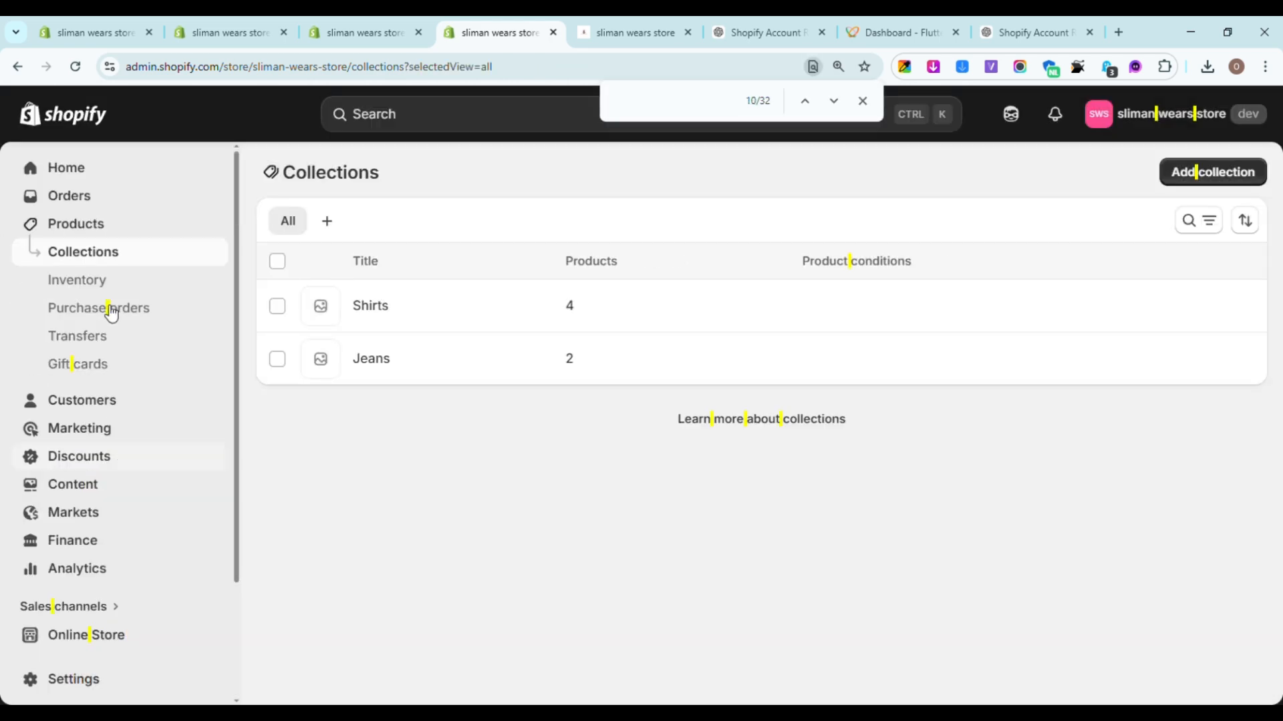
Step: Look over the store's product list and start another new collection titled "Slides"
click(81, 224)
scroll(583, 387, down, 2)
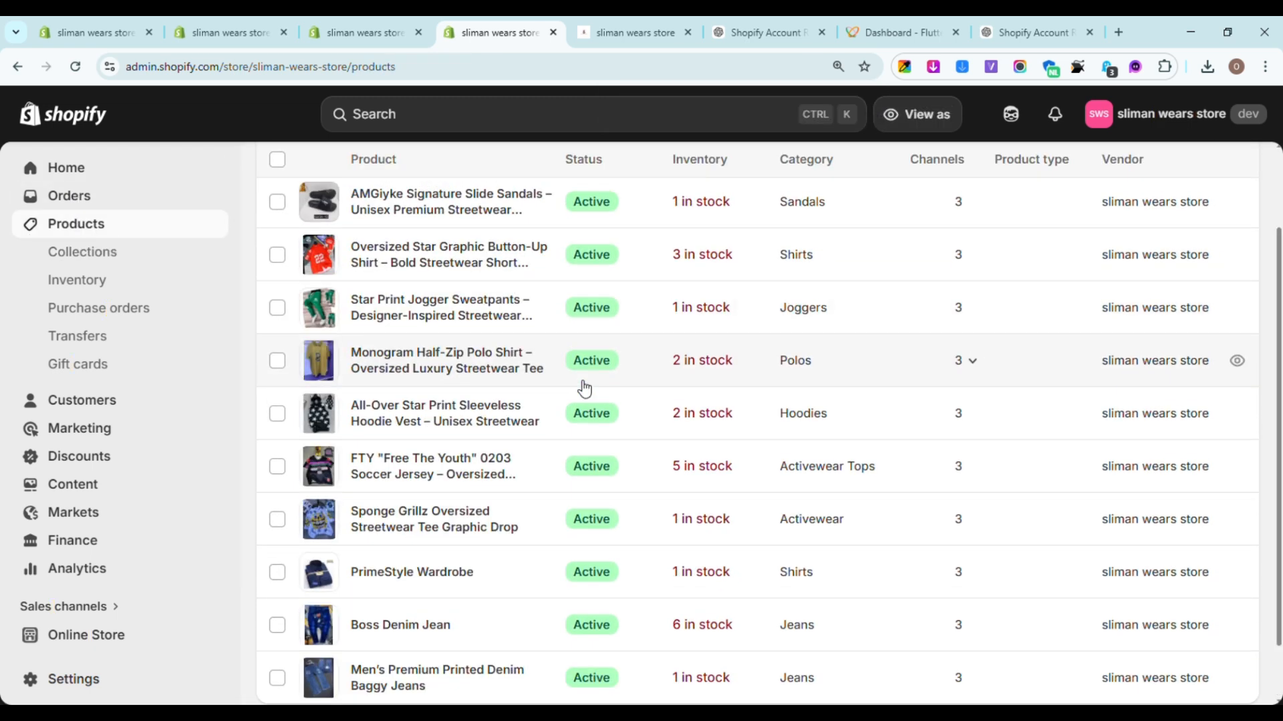
click(102, 256)
click(1185, 186)
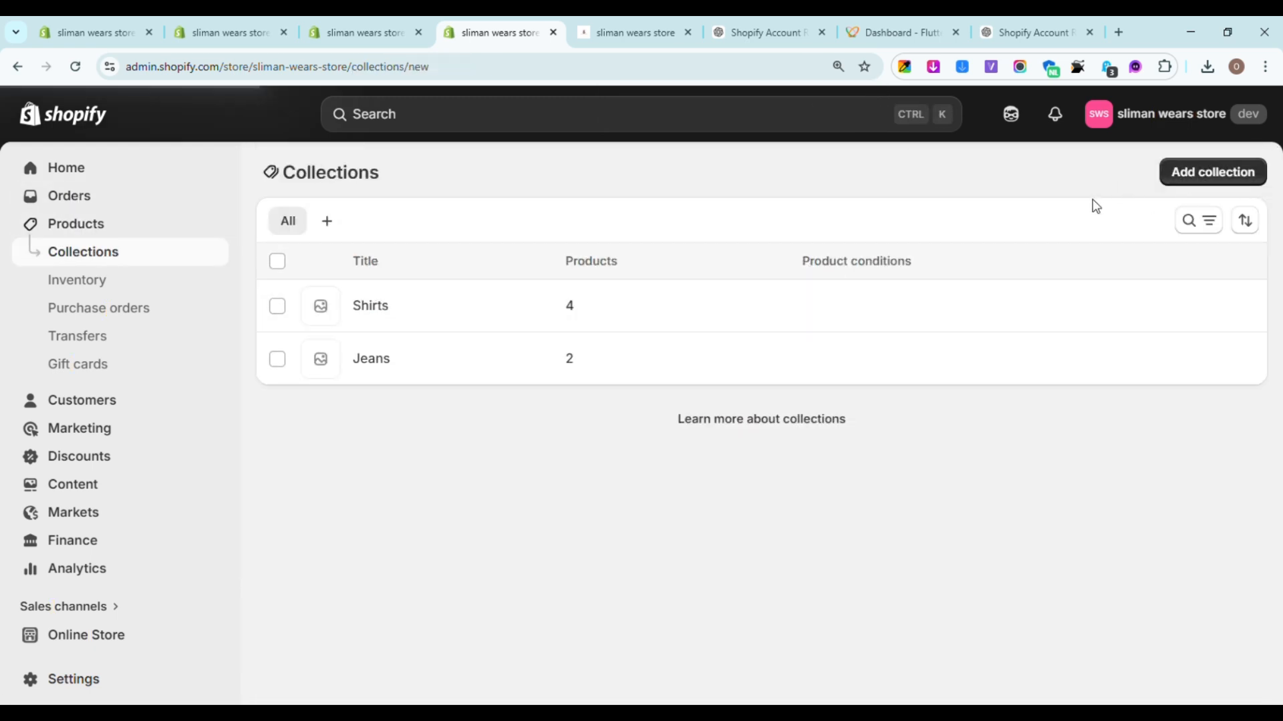
click(469, 261)
text(Slides)
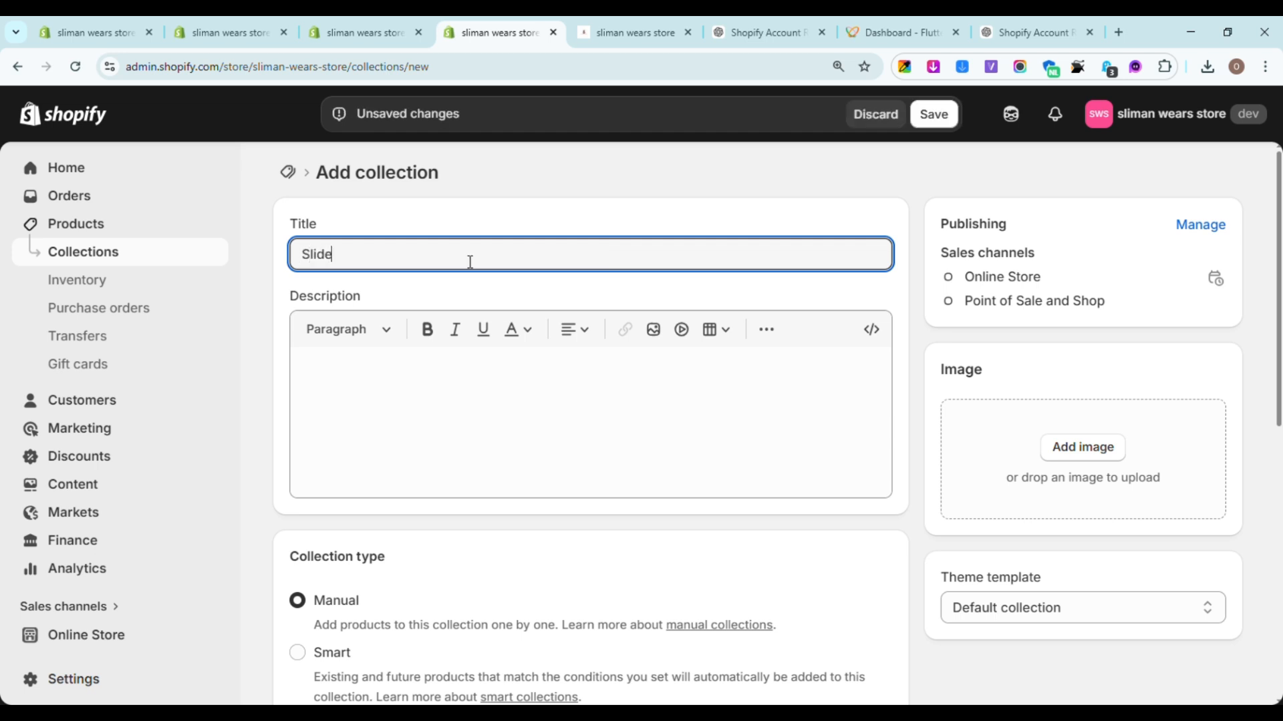
Step: Paste the description beginning "Effortless comfort meets elevated design" and replace the dash between "feel" and "perfect" with a space
click(521, 400)
text(Effortless comfort meets elevated design. Our slides are crafted for everyday wear, combining a clean aesthetic with a premium feel—perfect for stepping out or staying relaxed in style.)
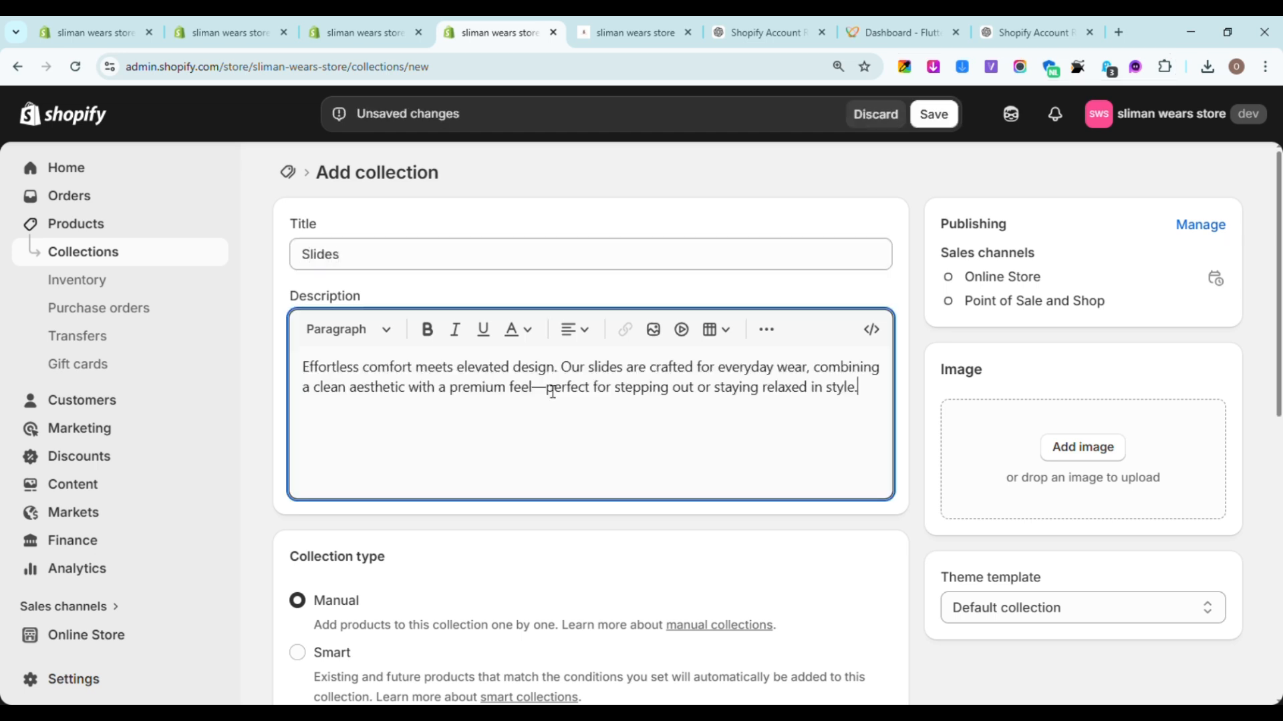
click(549, 389)
key(BackSpace)
Step: Search the products for "san", add AMGiyke Signature Slide Sandals to the Slides collection and save it
scroll(570, 419, down, 5)
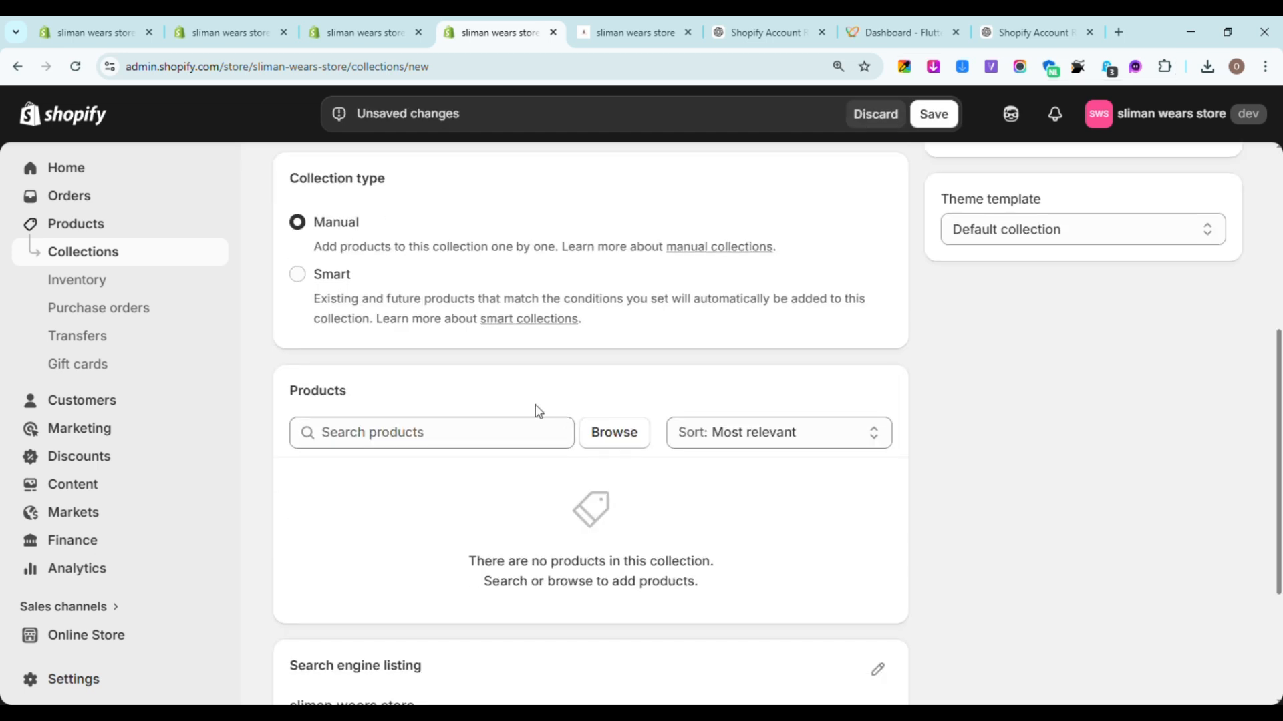
click(540, 443)
text(s)
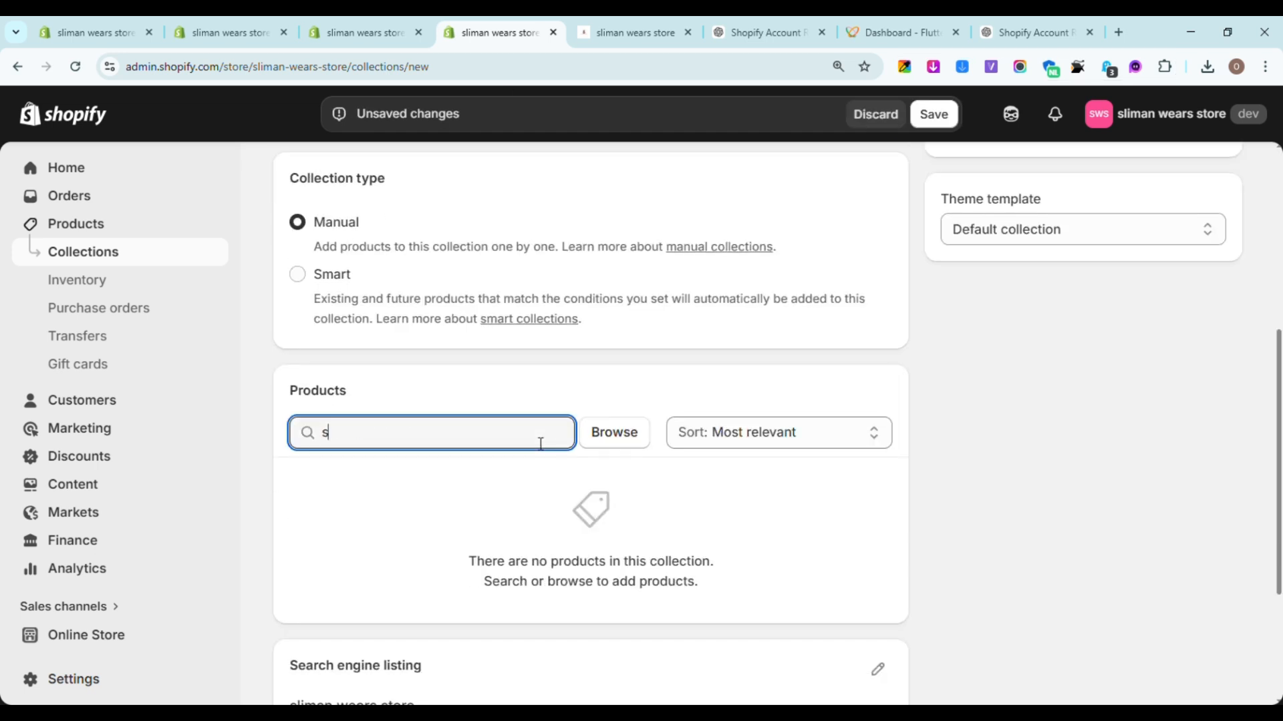
text(an)
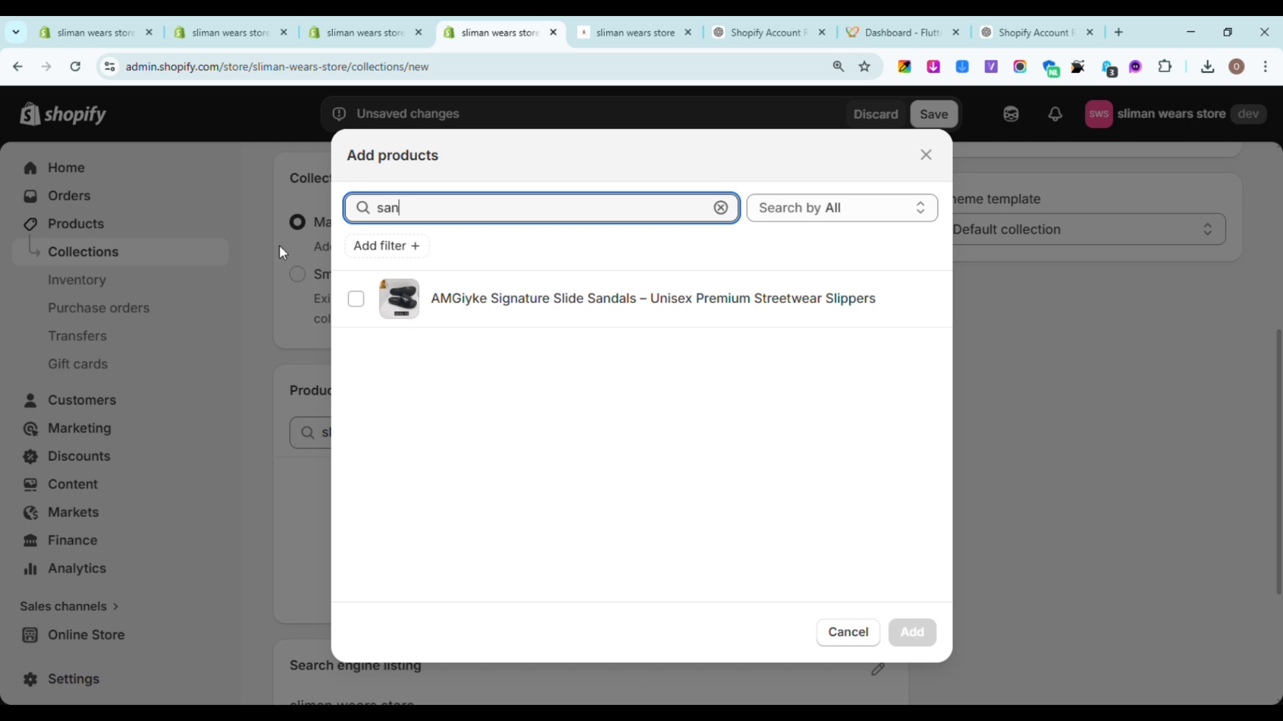
click(572, 324)
click(912, 633)
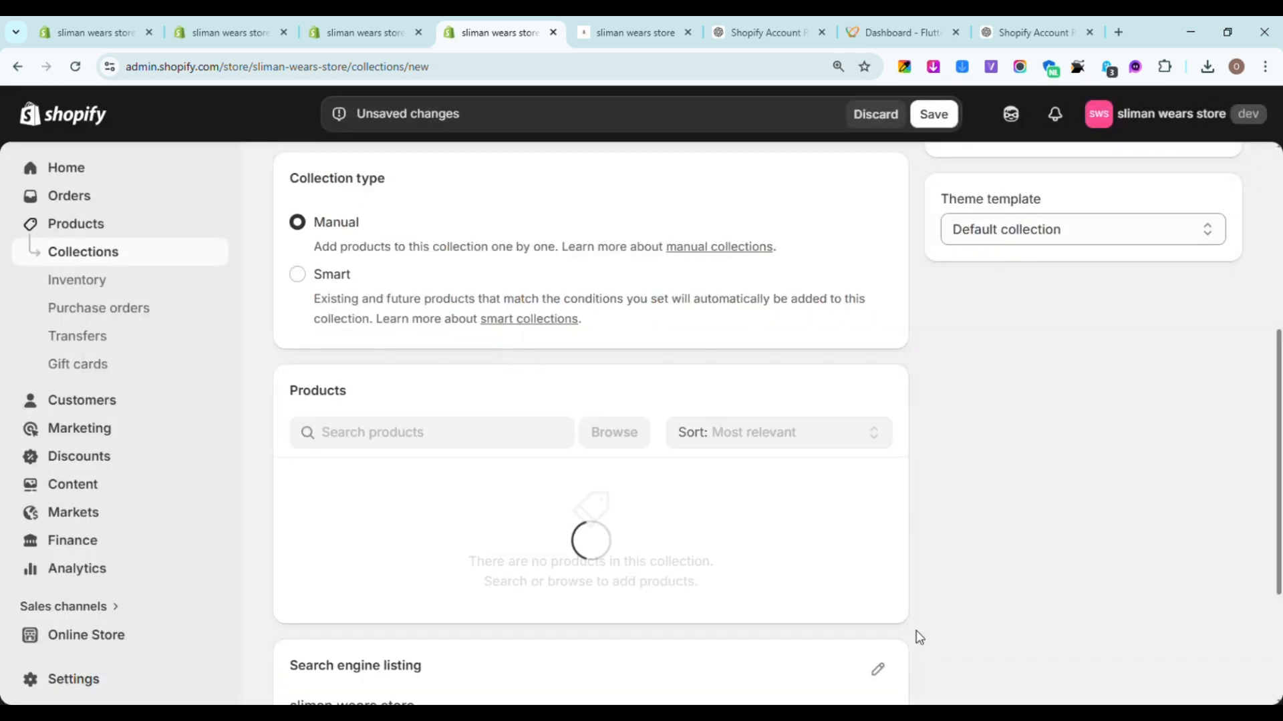
scroll(859, 510, down, 2)
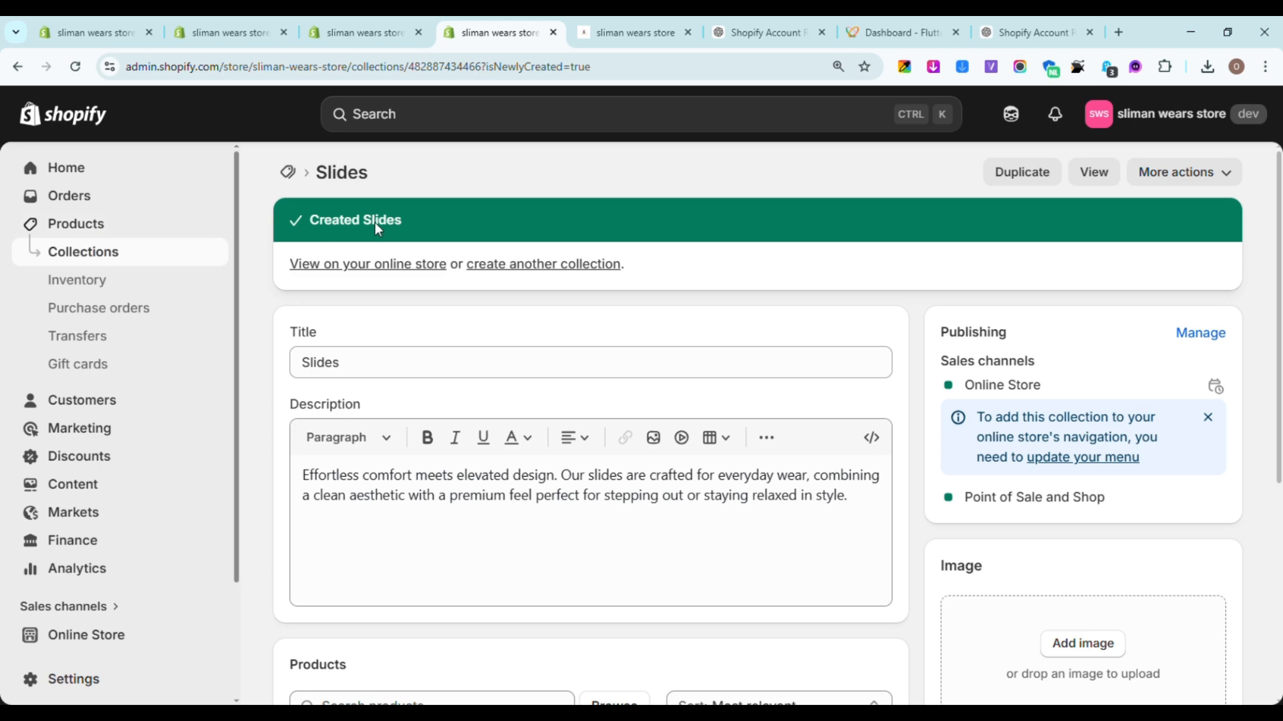
Step: Create another collection titled "Hoodies Collection" with the description beginning "Elevated essentials designed for comfort and presence", without a heading in the description
click(543, 264)
scroll(910, 635, down, 6)
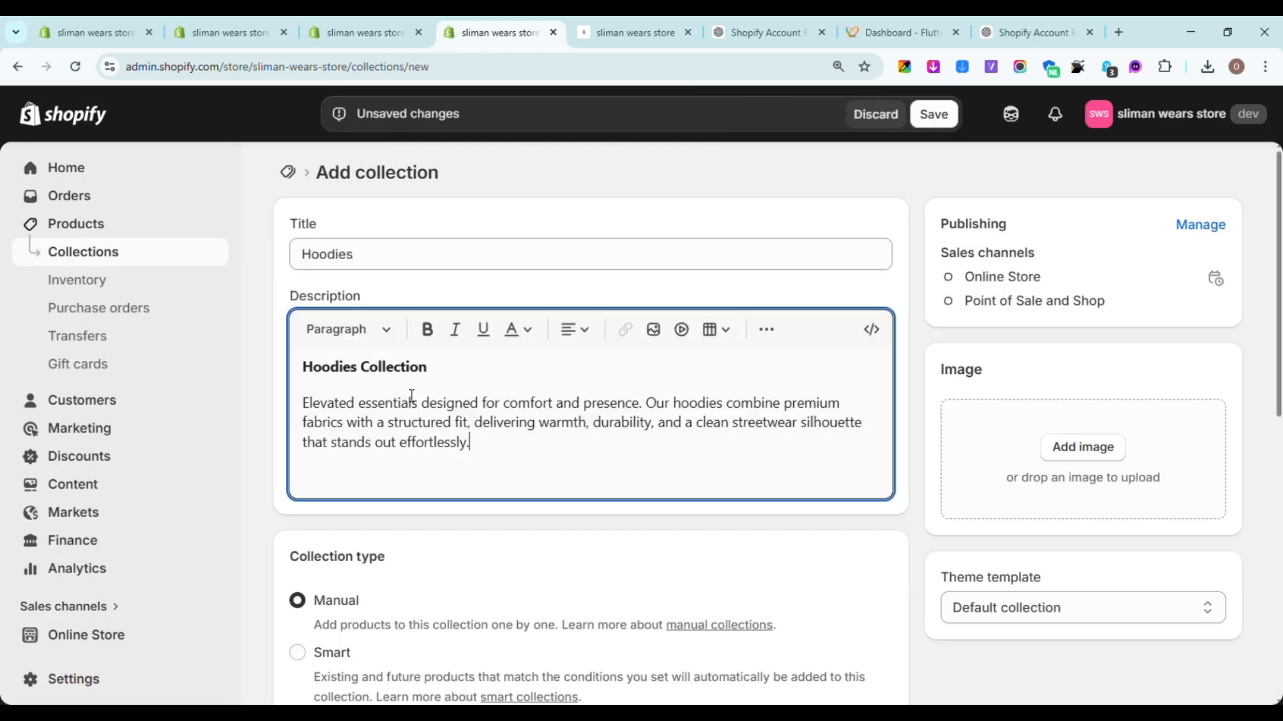
triple_click(354, 367)
key(ctrl+x)
double_click(323, 254)
key(ctrl+v)
click(308, 412)
key(BackSpace)
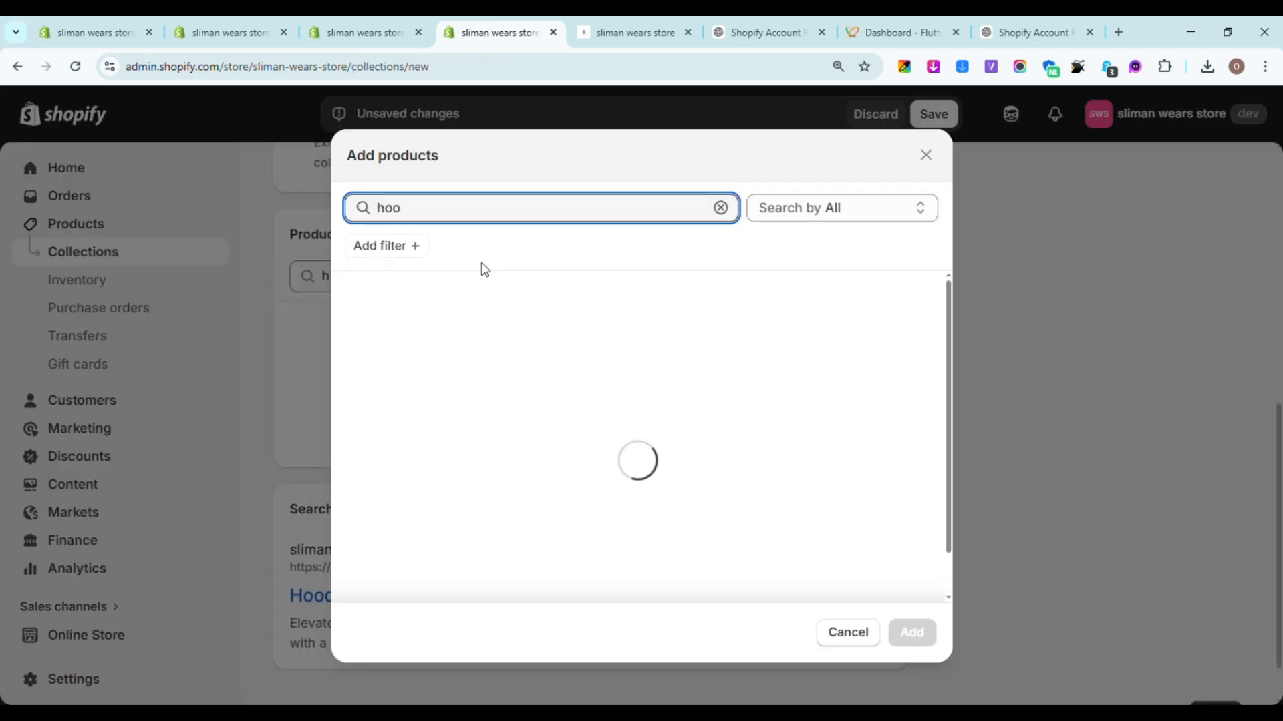
Step: Add the All-Over Star Print Sleeveless Hoodie Vest to the Hoodies Collection and save it
click(355, 298)
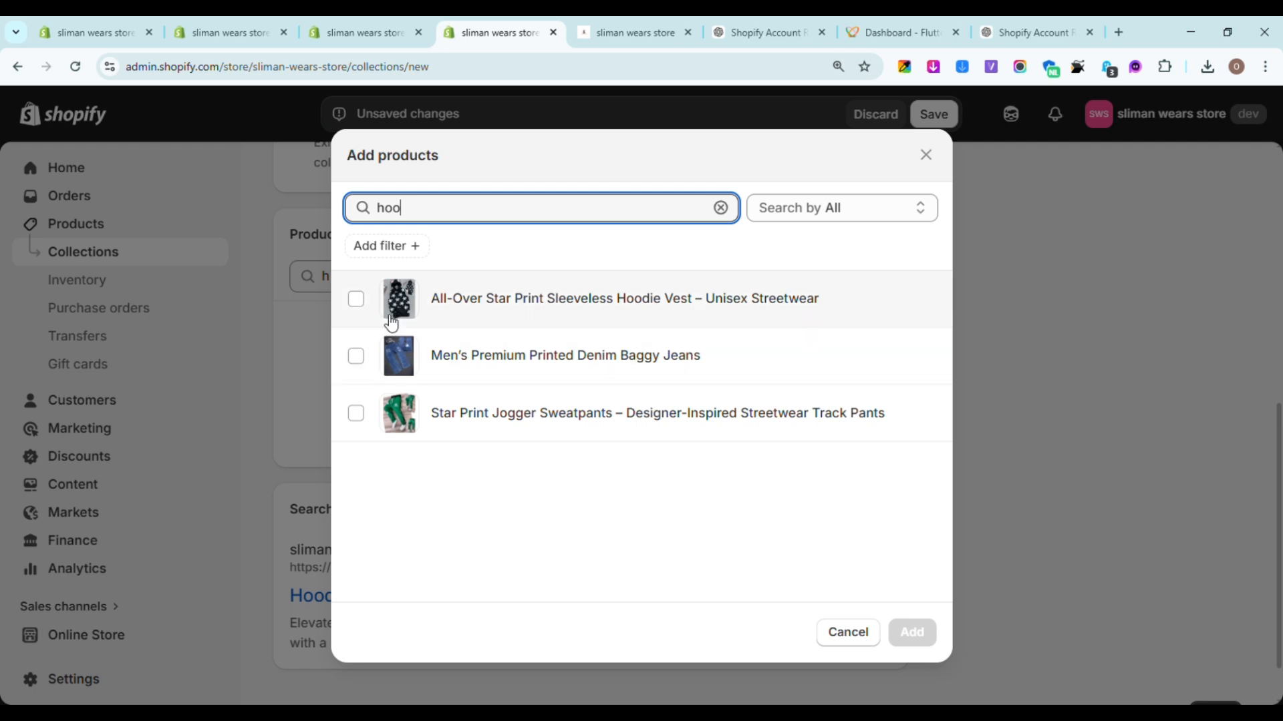
click(912, 632)
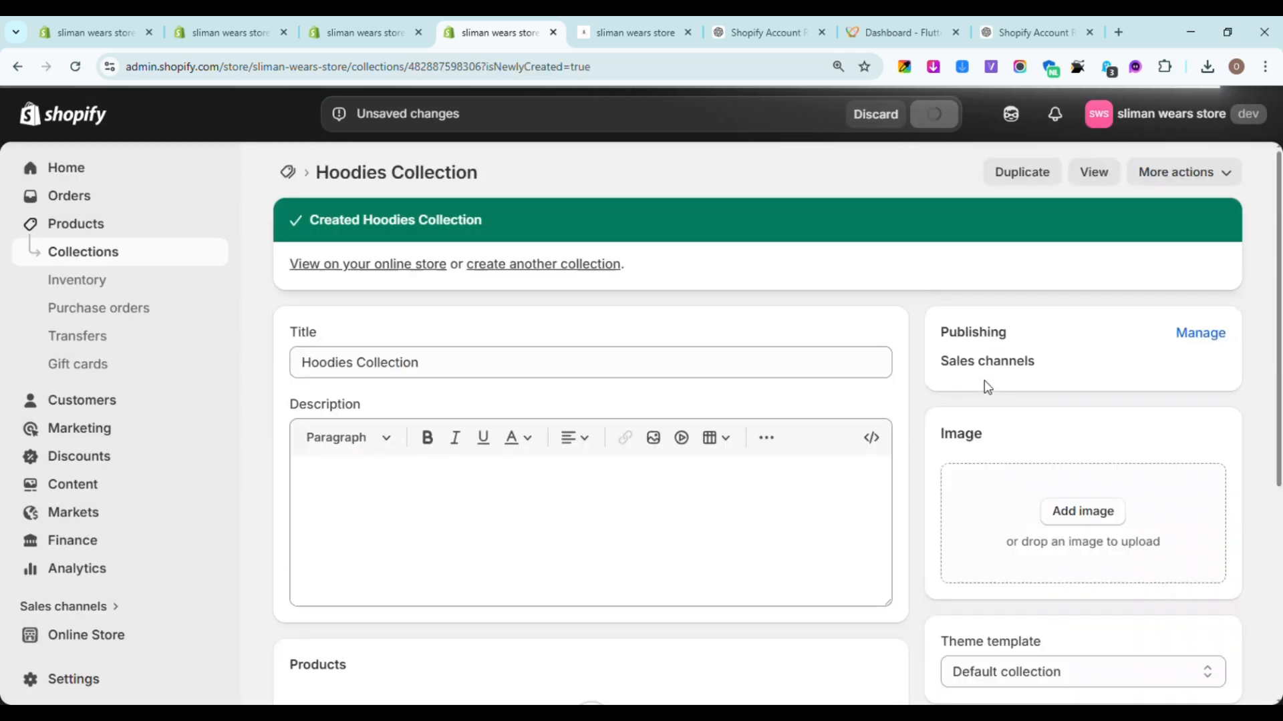
Step: Open the live Horizon theme in the theme editor and look over the store's home page
click(71, 172)
click(944, 535)
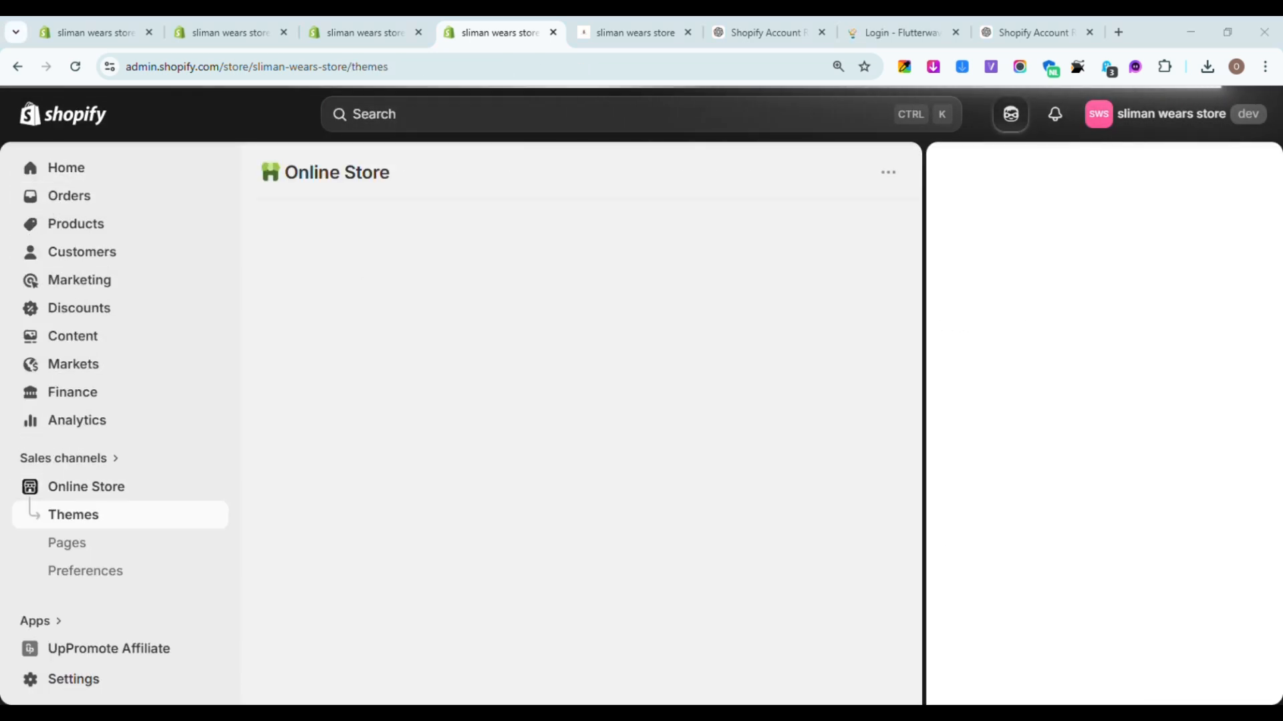
click(847, 674)
scroll(1036, 535, up, 20)
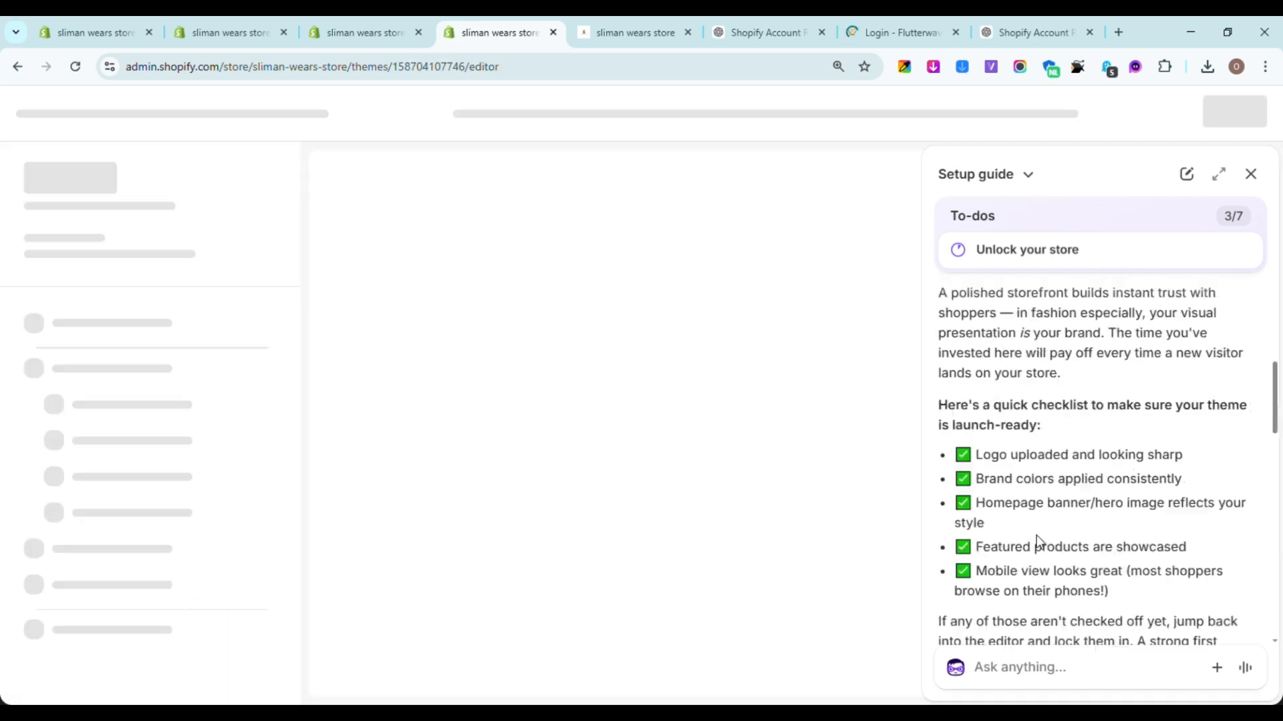
click(969, 484)
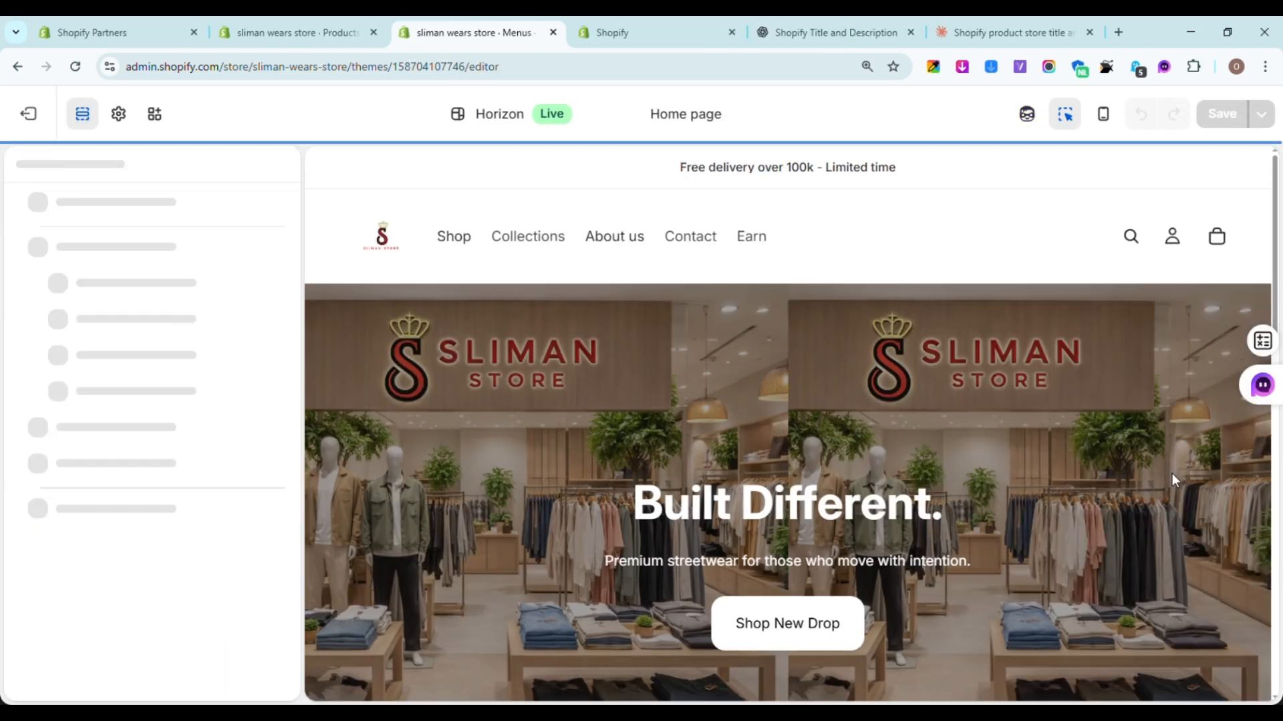
scroll(1173, 476, down, 10)
scroll(1173, 476, up, 10)
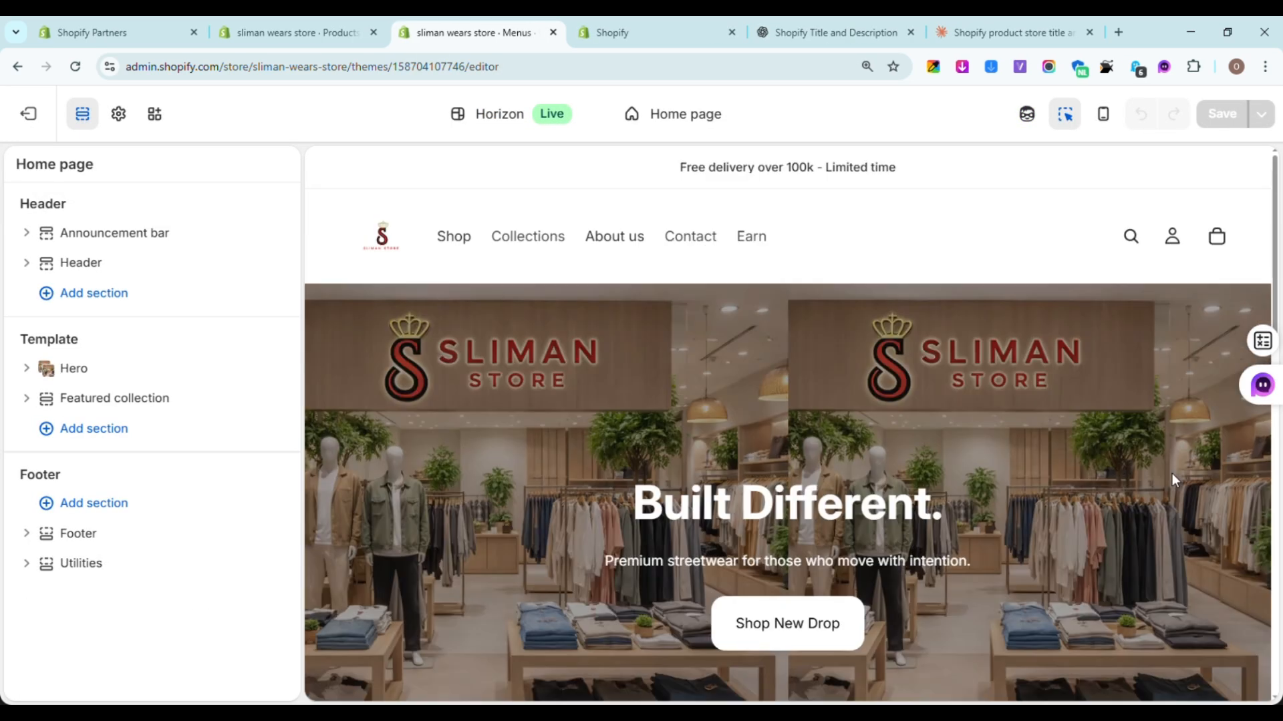